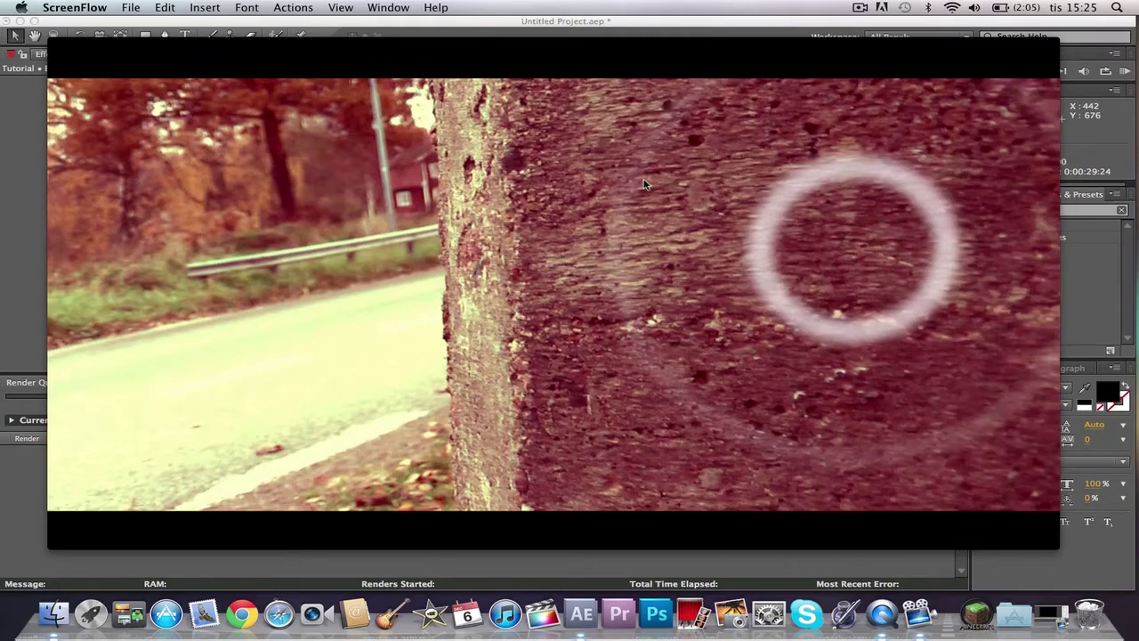
Play the rassebikw2.mp4 sample clip in QuickTime Player and scrub it back to 00:13
mouse_move(510, 520)
click(474, 491)
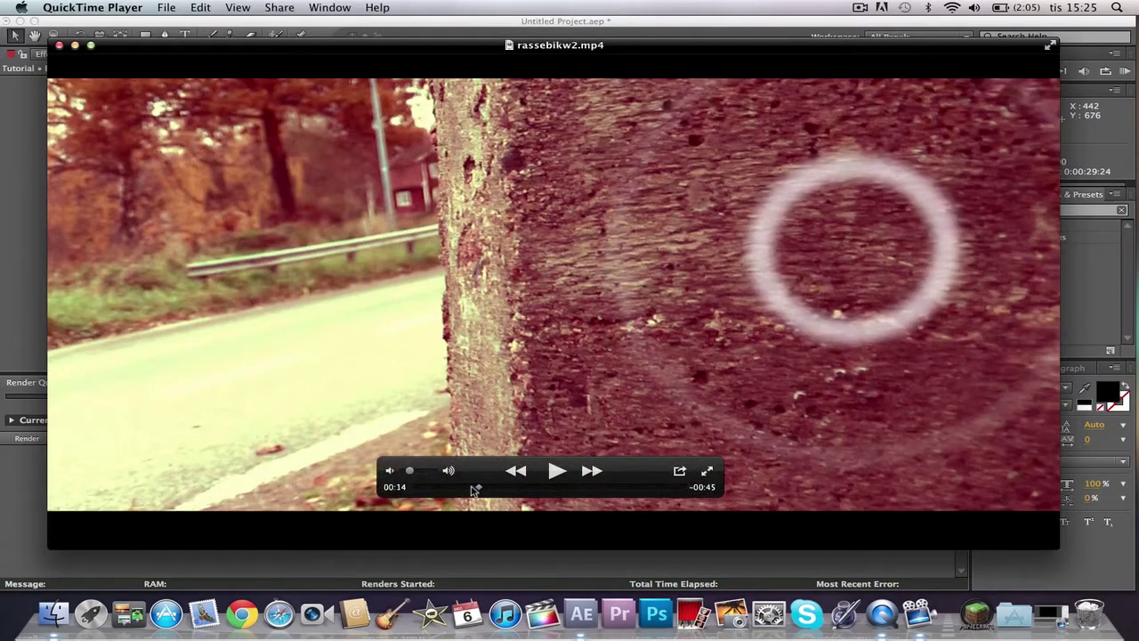
click(471, 488)
click(556, 471)
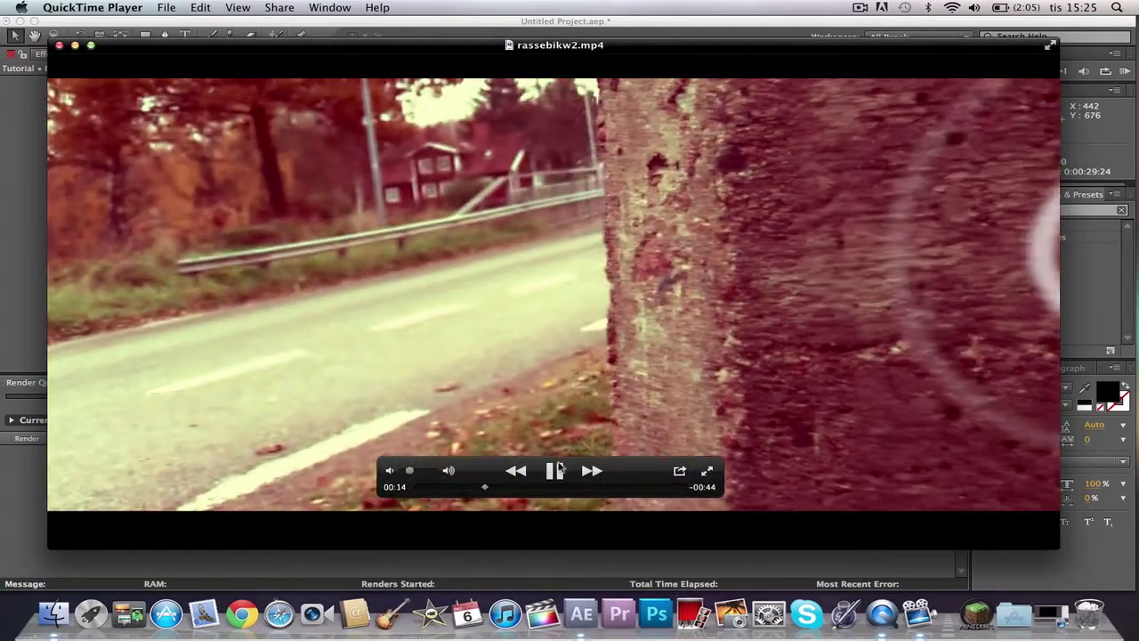
click(556, 471)
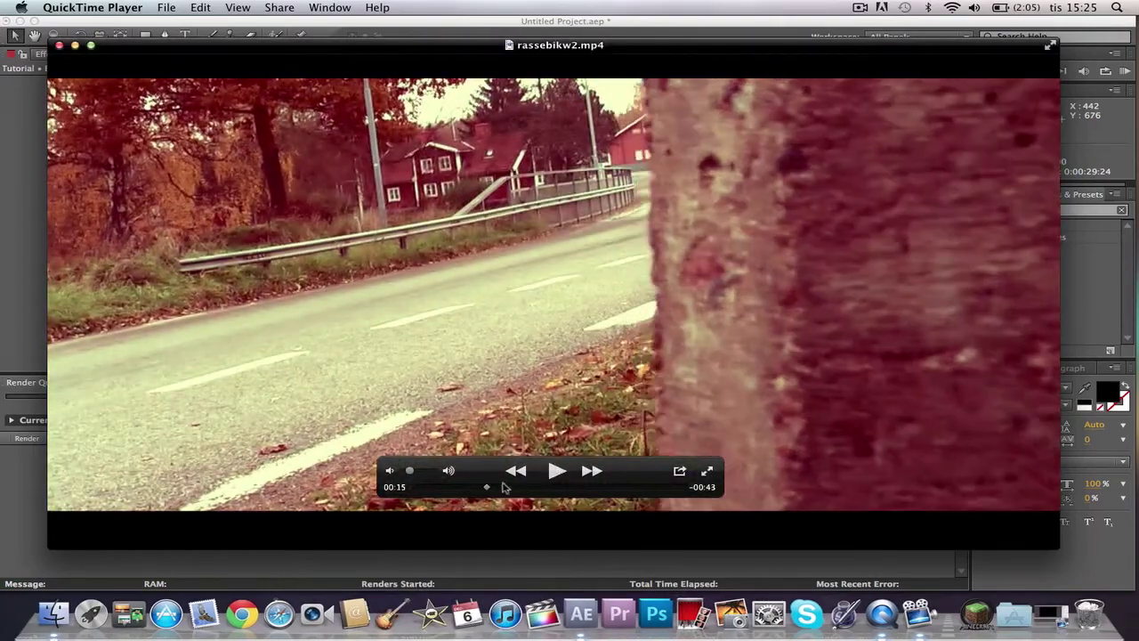
click(480, 487)
mouse_move(480, 488)
mouse_down()
mouse_move(498, 489)
mouse_move(476, 486)
mouse_up()
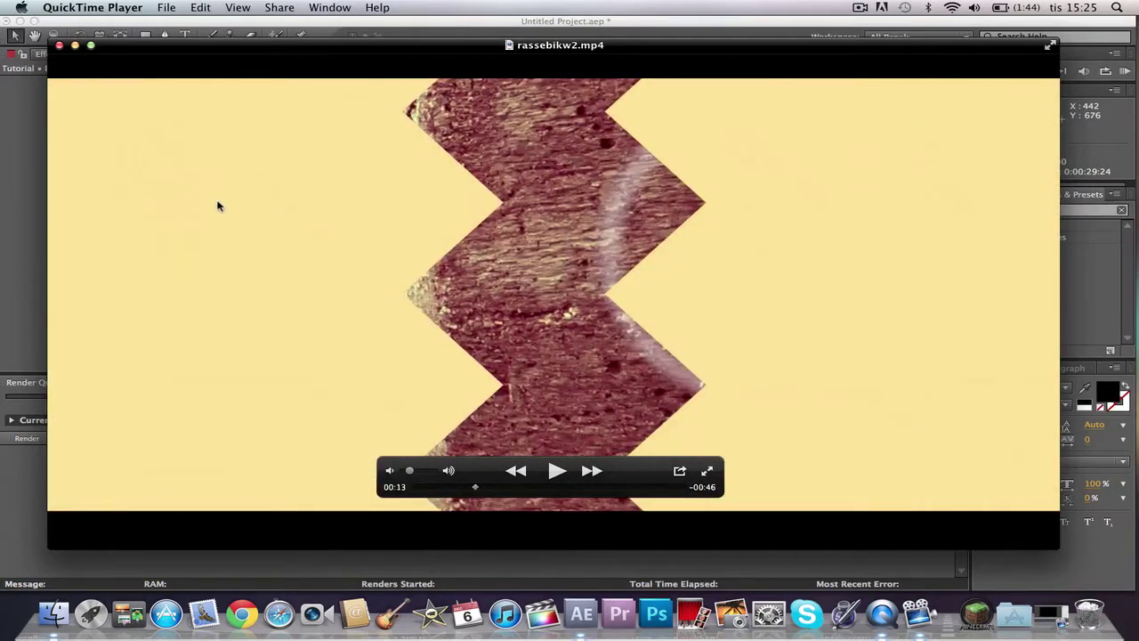
Minimize QuickTime, switch to After Effects and start a new composition named Tutorial
click(75, 45)
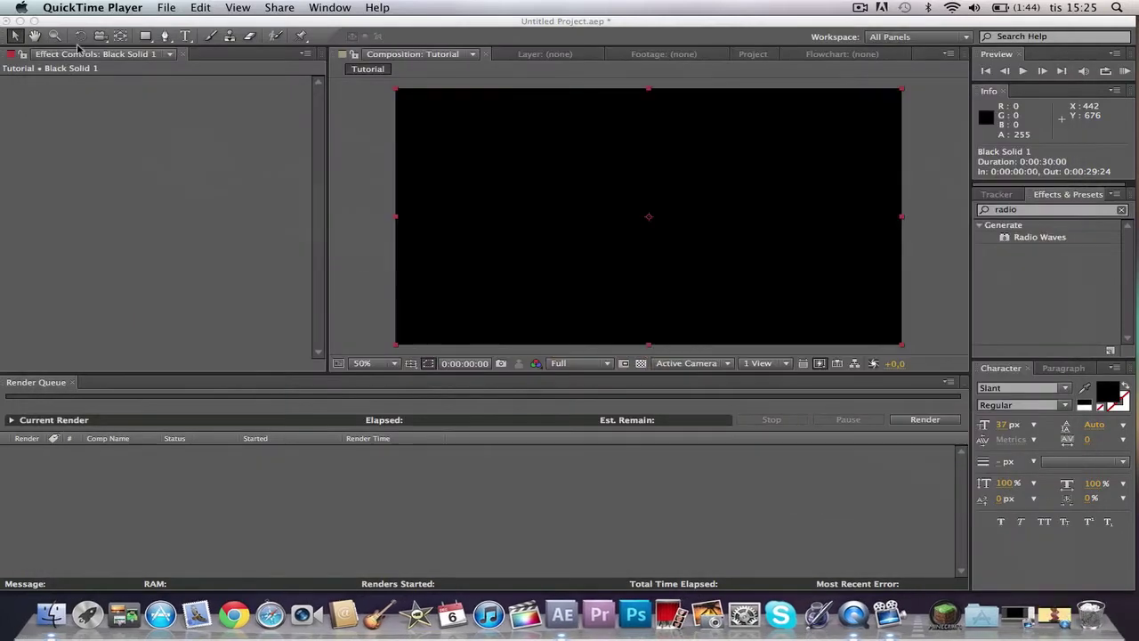
click(475, 29)
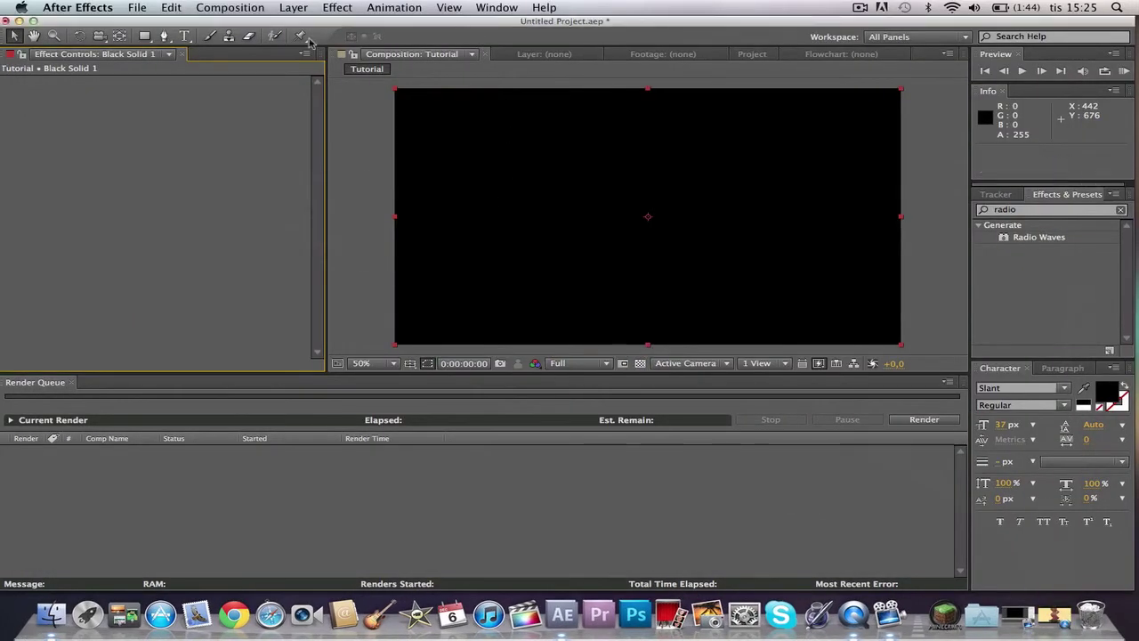
click(173, 7)
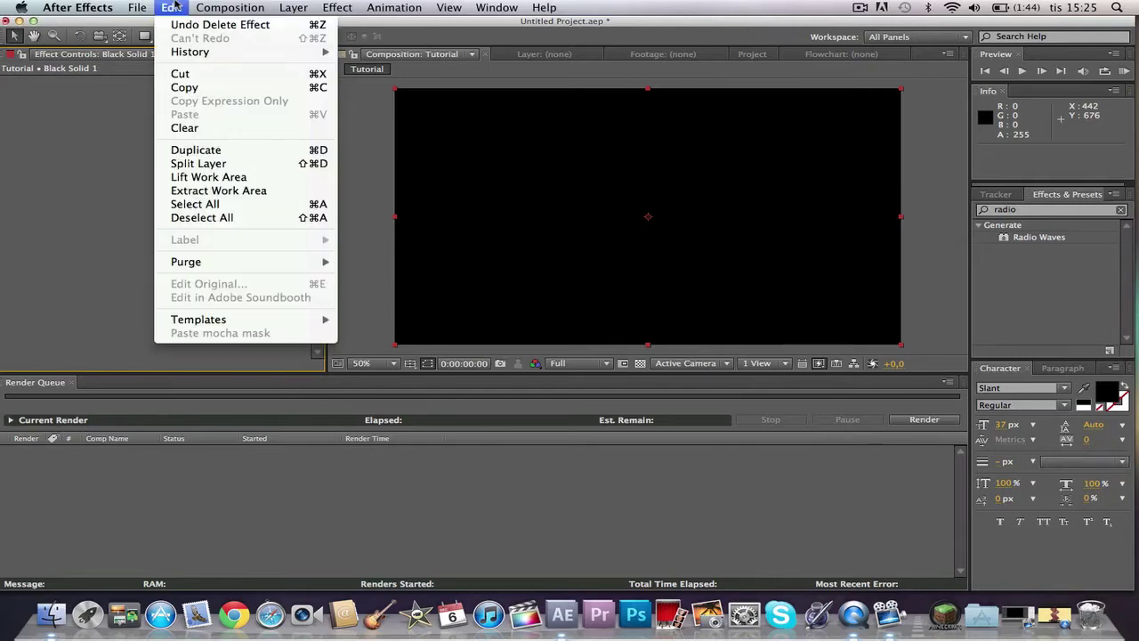
mouse_move(213, 6)
click(239, 24)
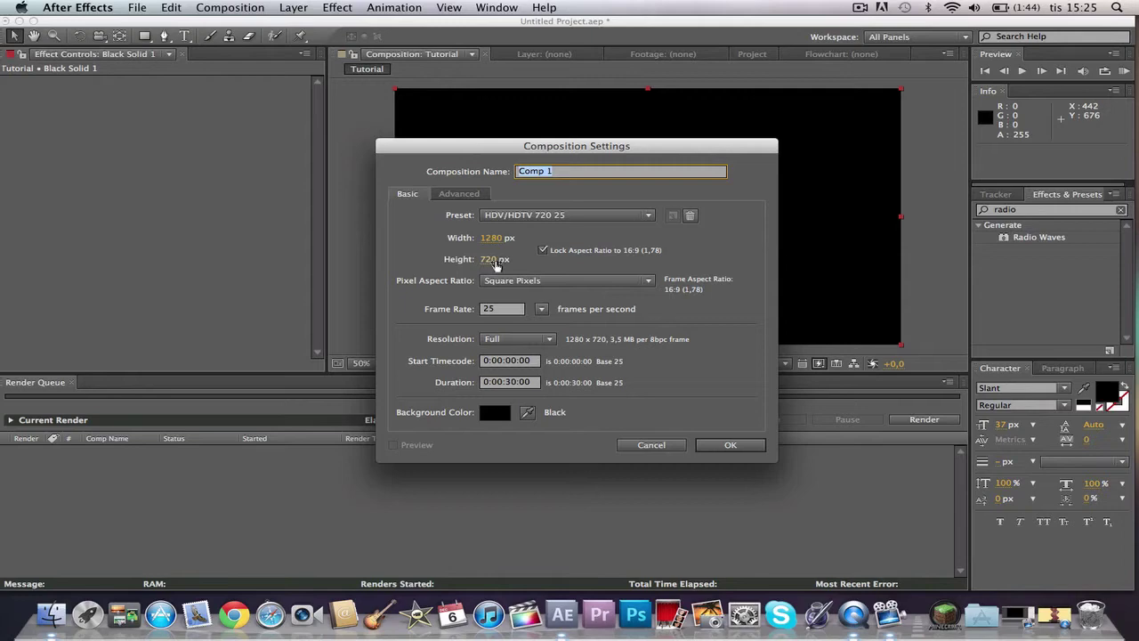
text(Tutorial)
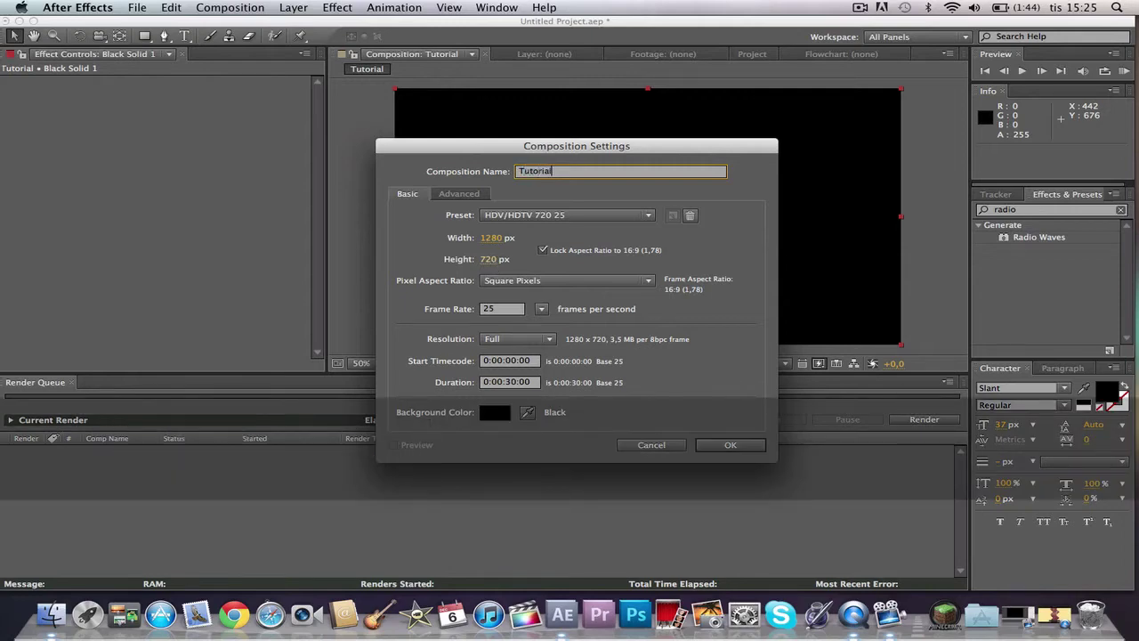
Confirm the Tutorial comp at HDV/HDTV 720 25 and add a full-size black solid layer
click(738, 444)
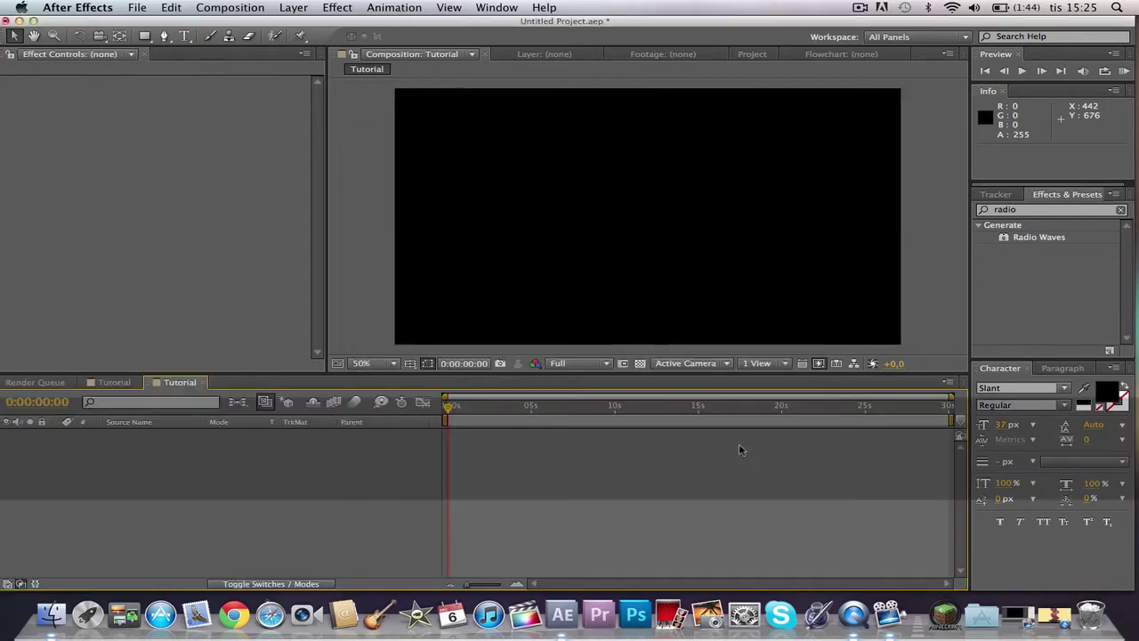
click(287, 8)
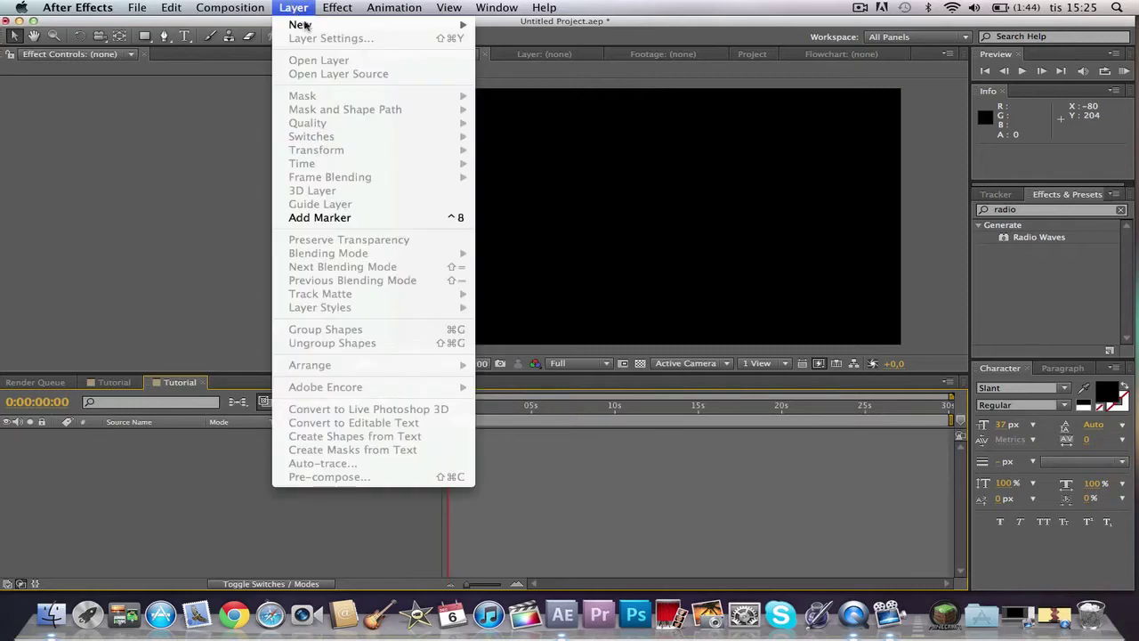
mouse_move(305, 25)
click(587, 44)
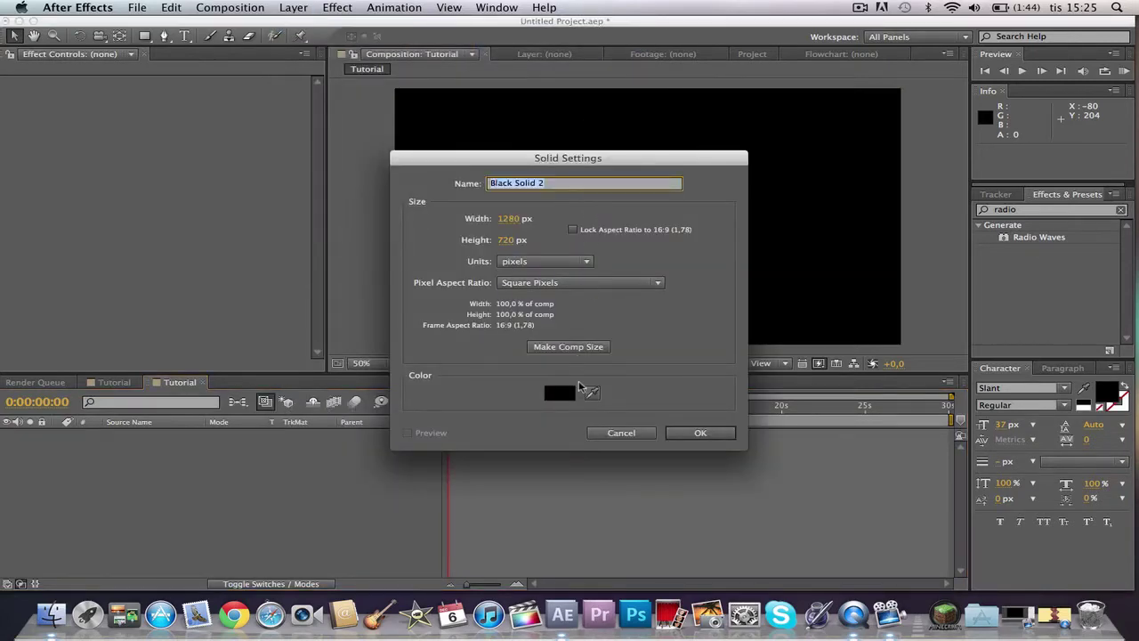
click(560, 393)
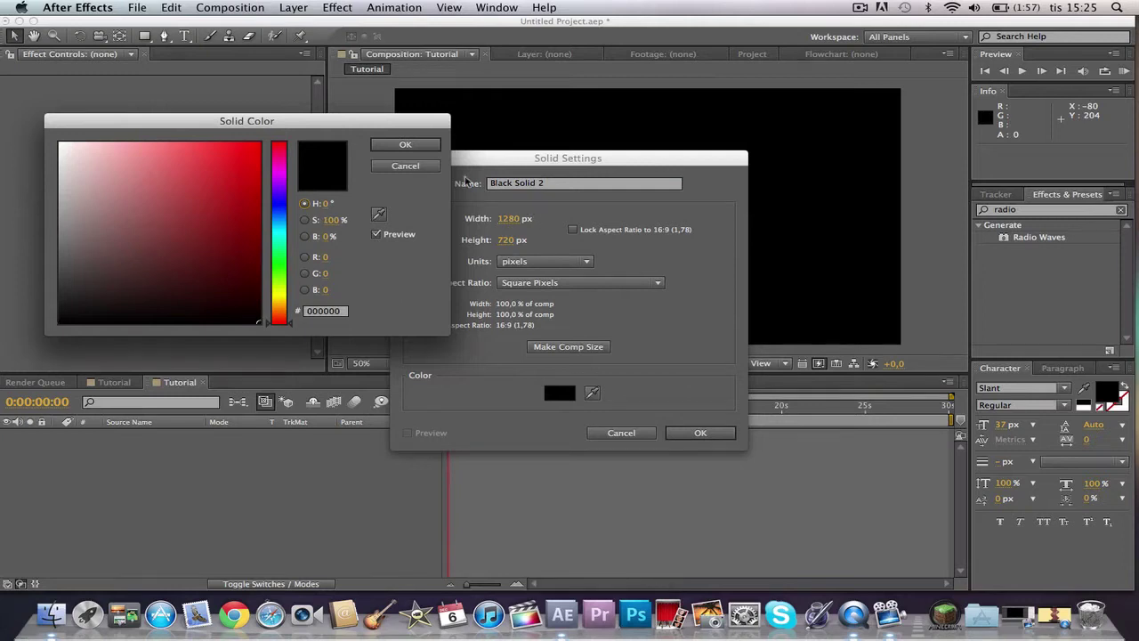
click(405, 144)
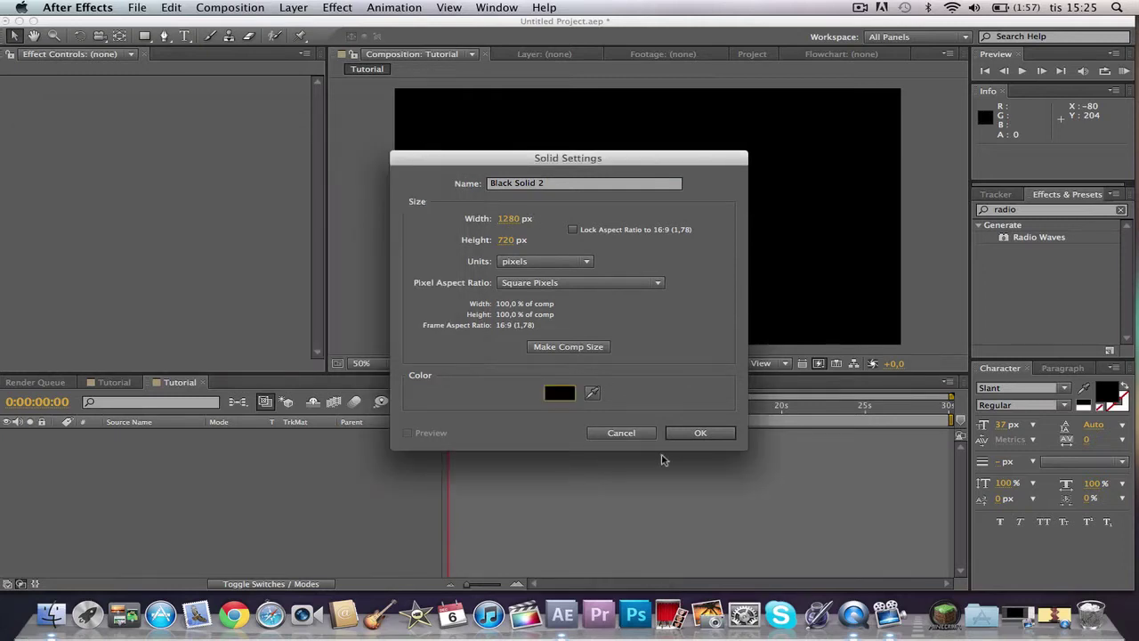
click(719, 432)
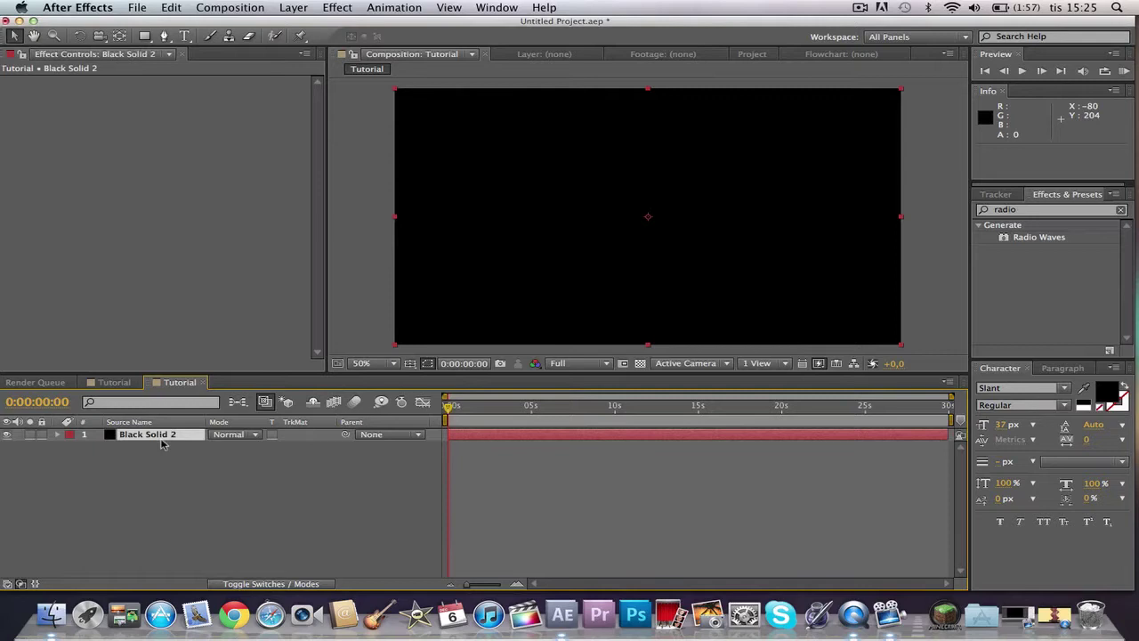
Search Effects & Presets for 'Radio' to locate the Radio Waves effect
click(162, 444)
click(1012, 210)
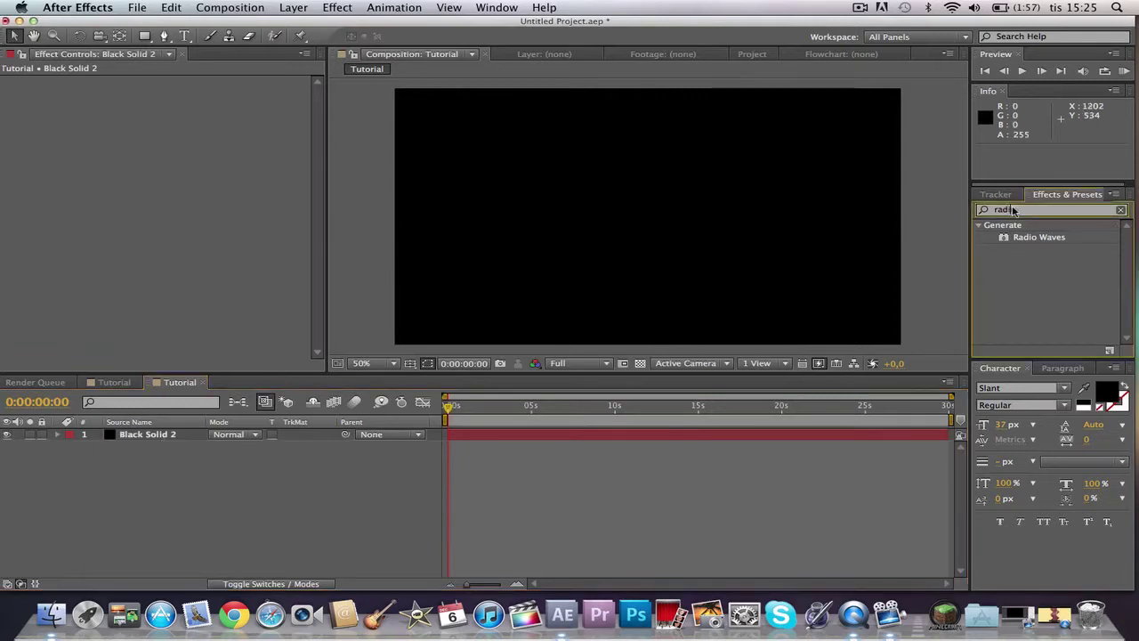
key(BackSpace)
key(BackSpace)
key(BackSpace)
key(BackSpace)
key(BackSpace)
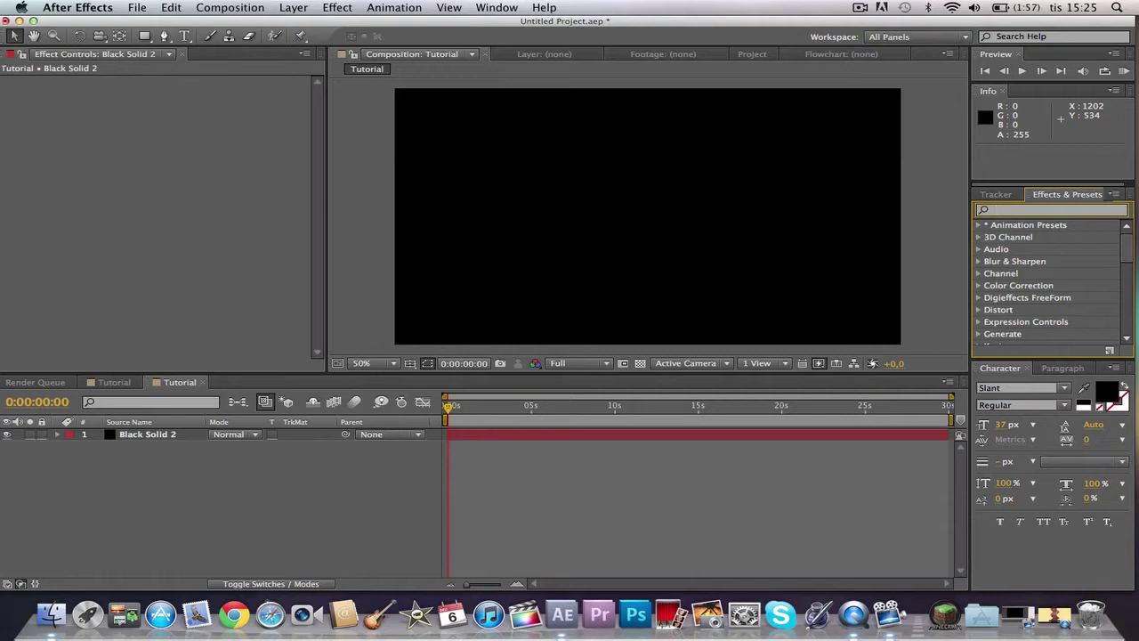
text(Radio)
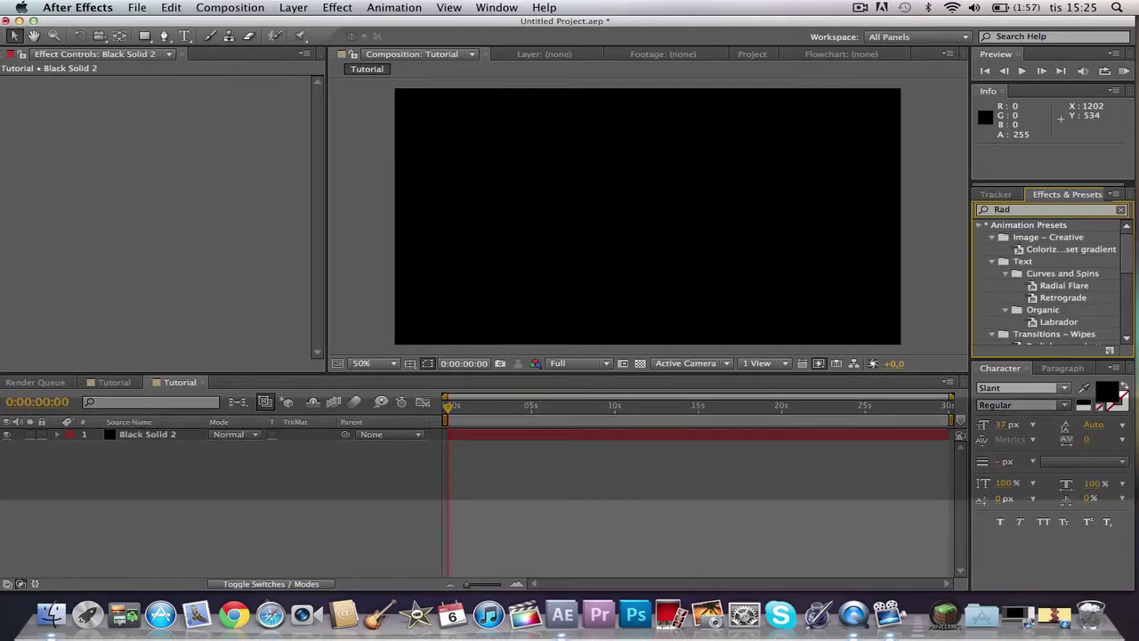
click(1038, 238)
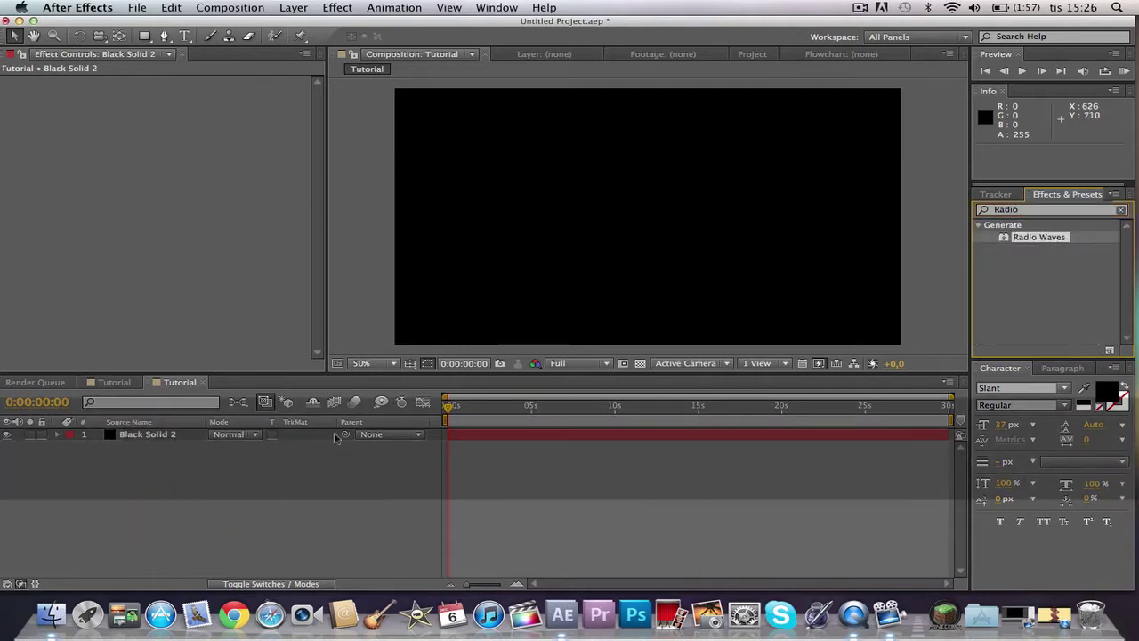
Select Black Solid 2 and browse to Effect > Generate > Radio Waves
click(189, 426)
click(187, 436)
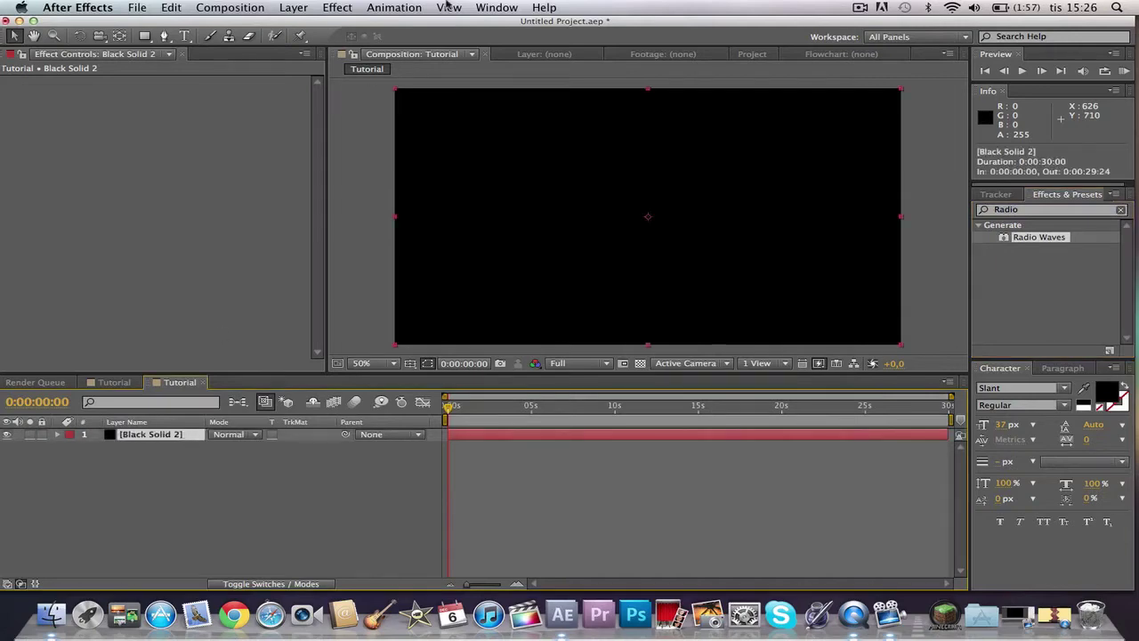
click(317, 7)
mouse_move(336, 7)
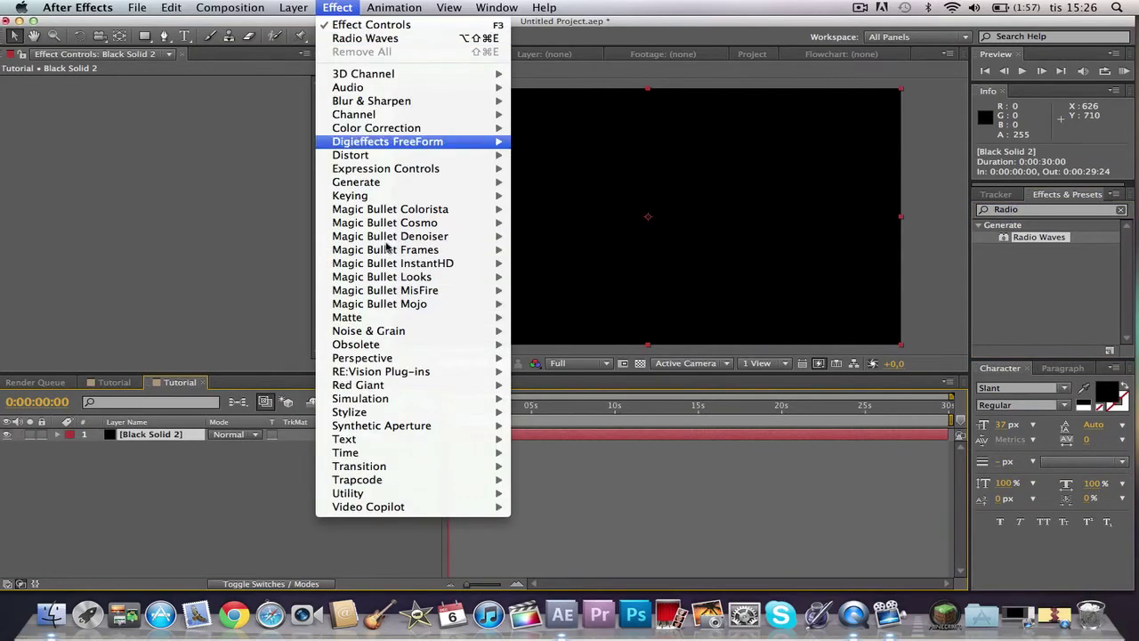
mouse_move(418, 182)
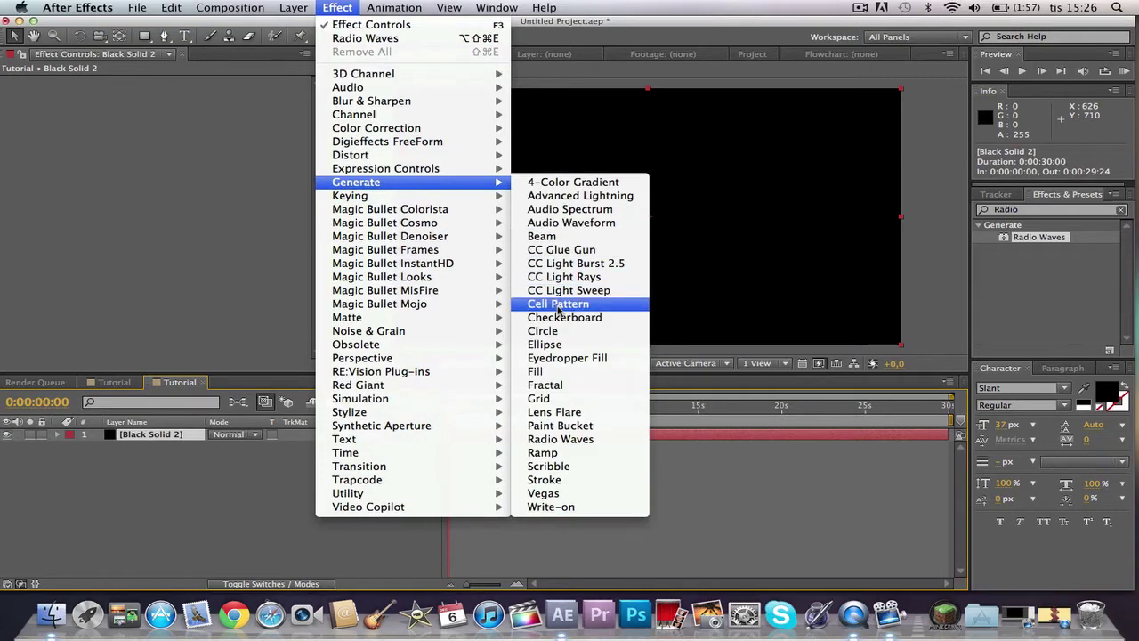
Apply Radio Waves to Black Solid 2, advance to 0:00:06:03, and bring QuickTime Player back
click(560, 439)
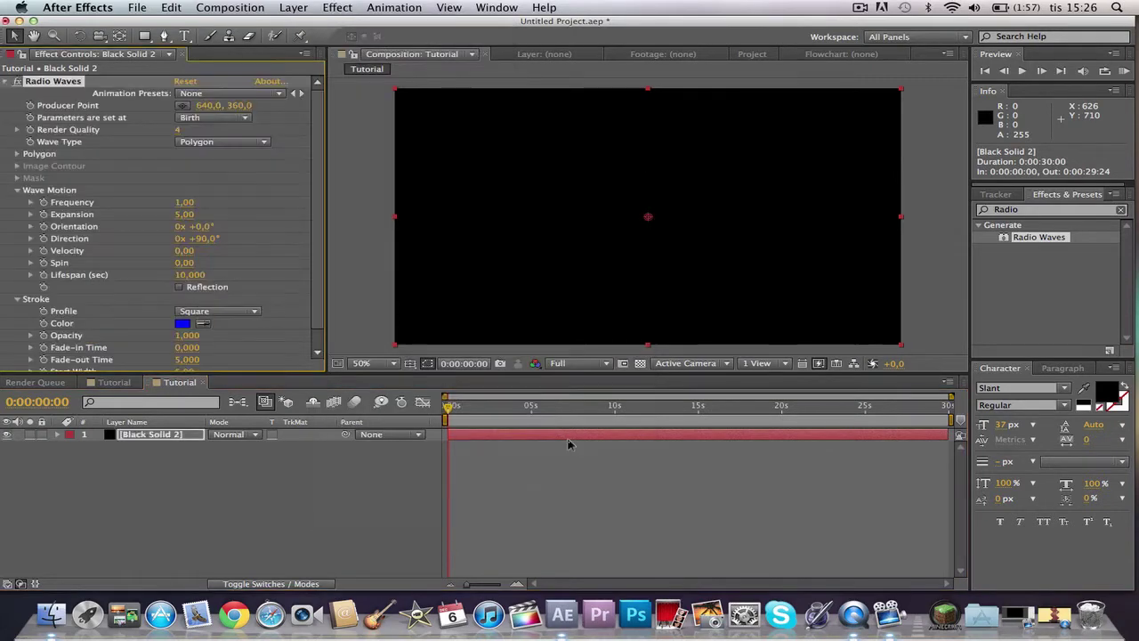
drag(455, 407, 551, 423)
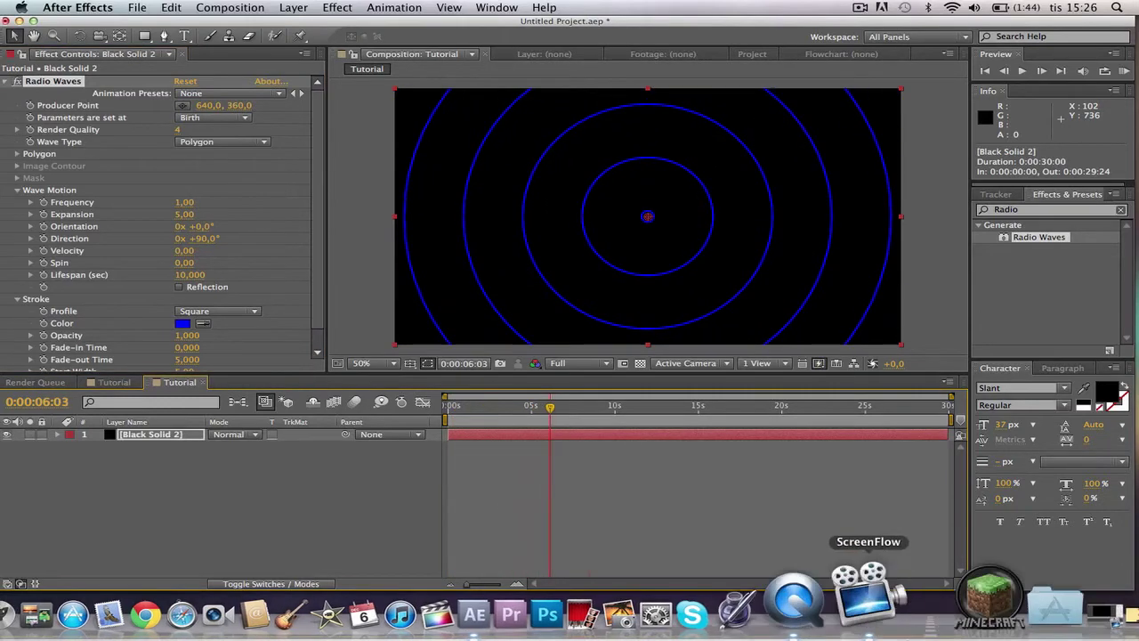
click(848, 626)
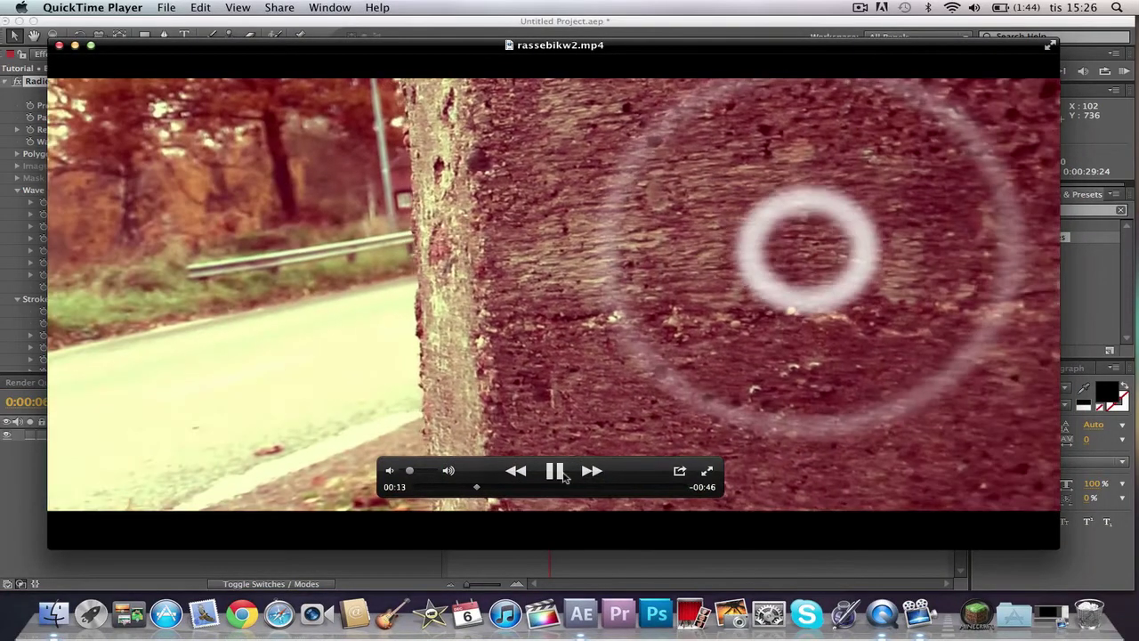
Play the sample clip to its white-ring shot, then return to the After Effects comp
click(565, 477)
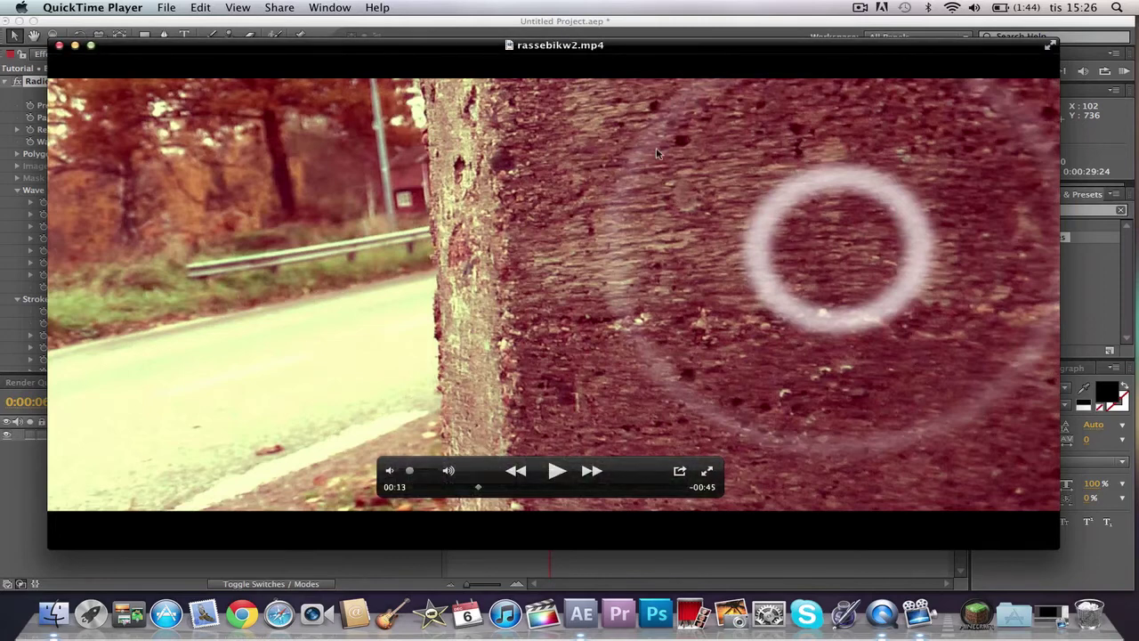
click(623, 24)
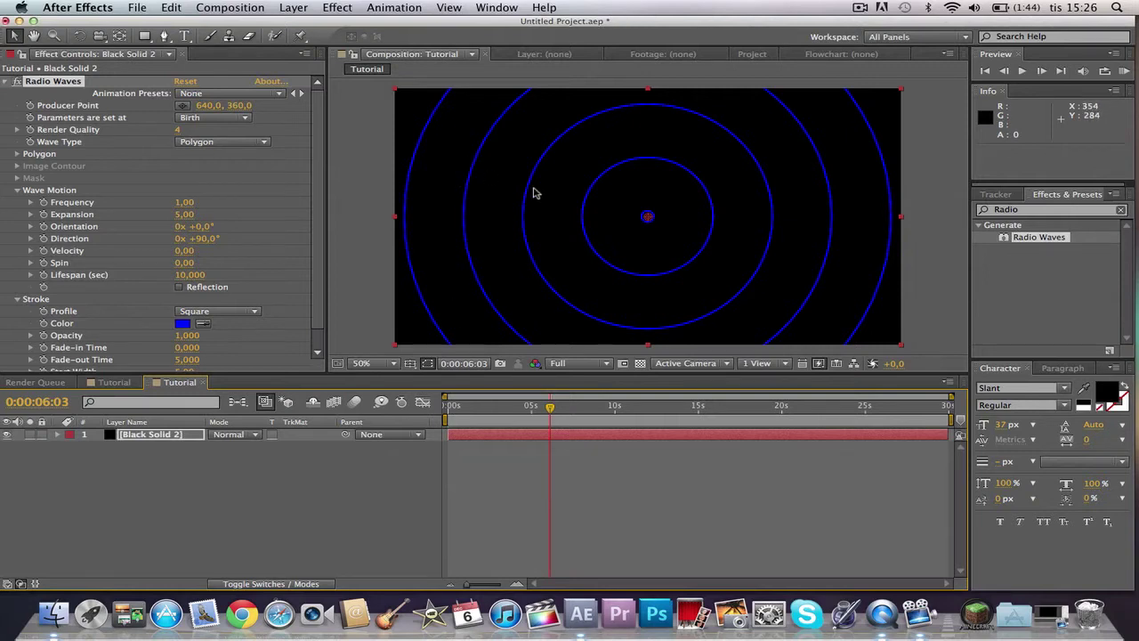
Make the Radio Waves stroke white (FFFFFF) and lower Expansion from 5,00 to 1,50
click(188, 326)
drag(181, 182, 59, 143)
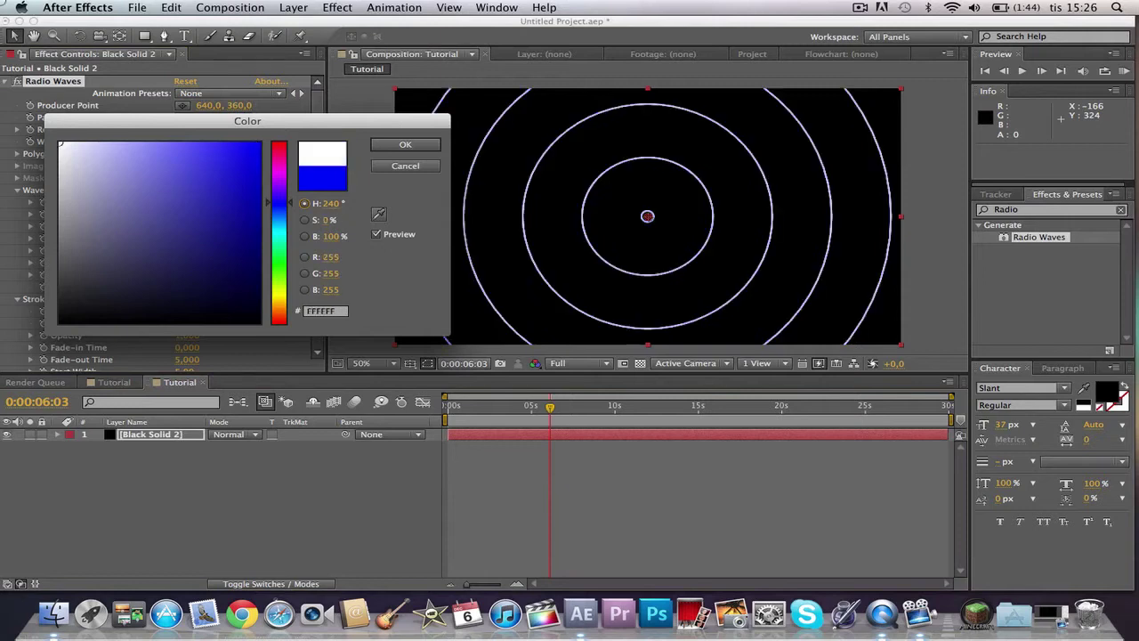
click(405, 145)
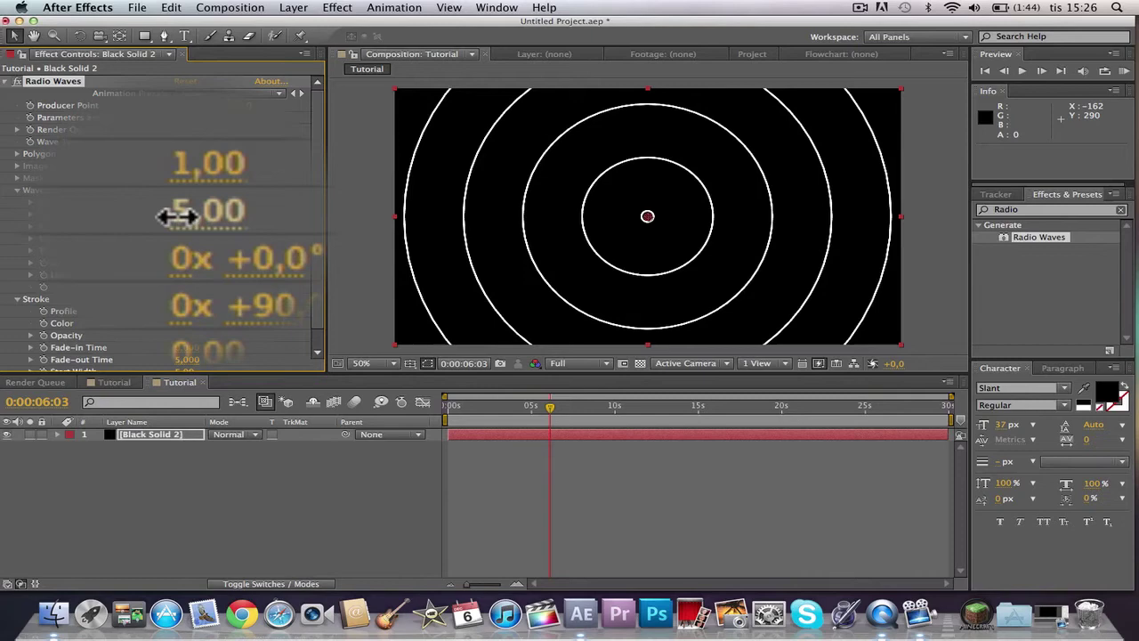
drag(183, 214, 158, 219)
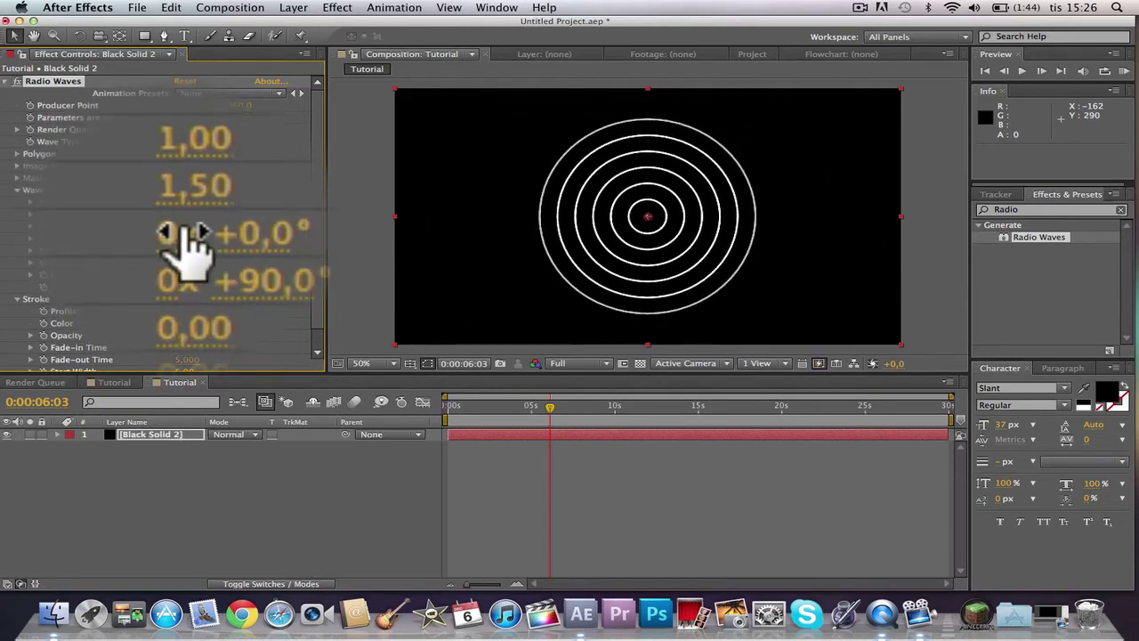
Set the wave Lifespan to 1 second and check the rings at an earlier frame
click(191, 277)
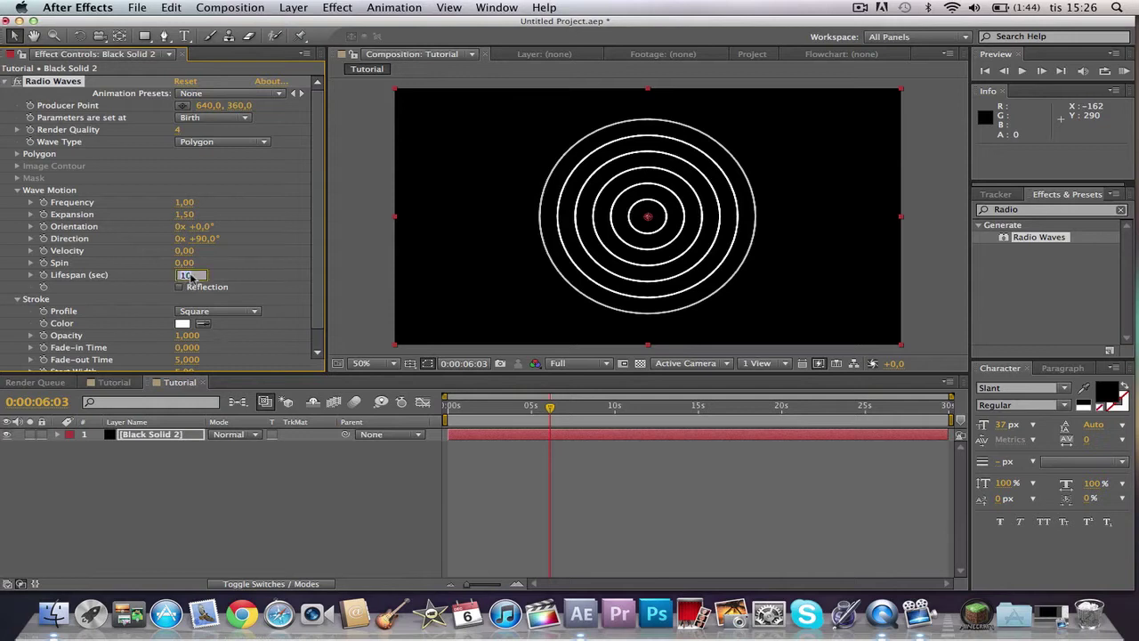
text(1)
key(Return)
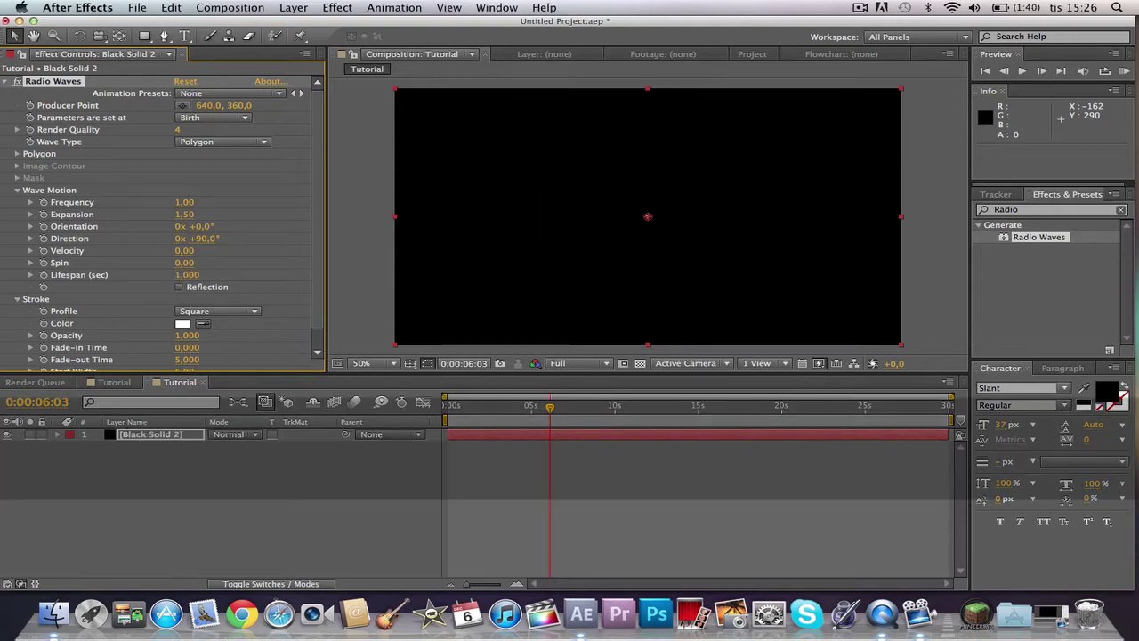
click(477, 406)
mouse_move(477, 408)
mouse_down()
mouse_move(452, 408)
mouse_move(486, 409)
mouse_up()
Raise Frequency to 1,40 and Lifespan to 3,900, then preview the rings at later times
click(184, 202)
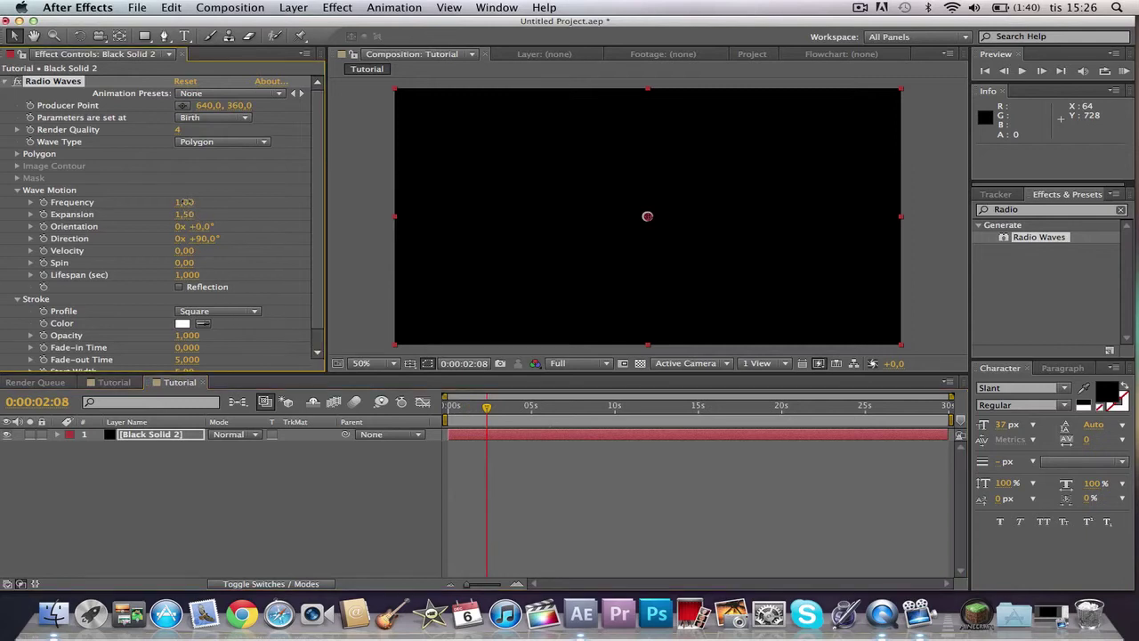
drag(189, 202, 193, 206)
drag(188, 276, 208, 272)
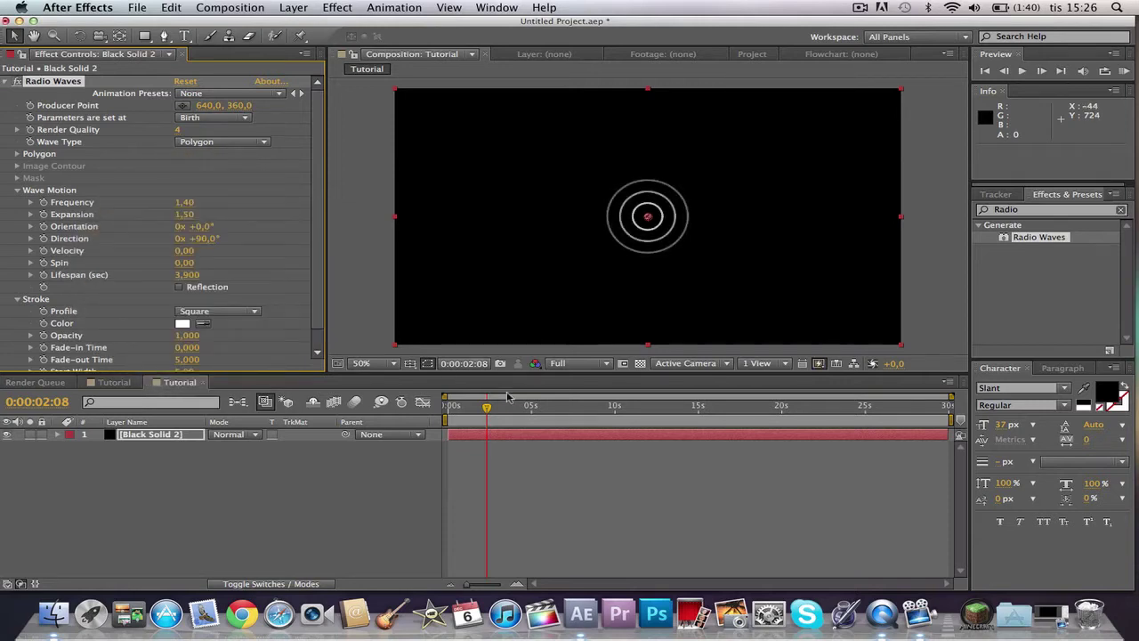
drag(507, 396, 529, 408)
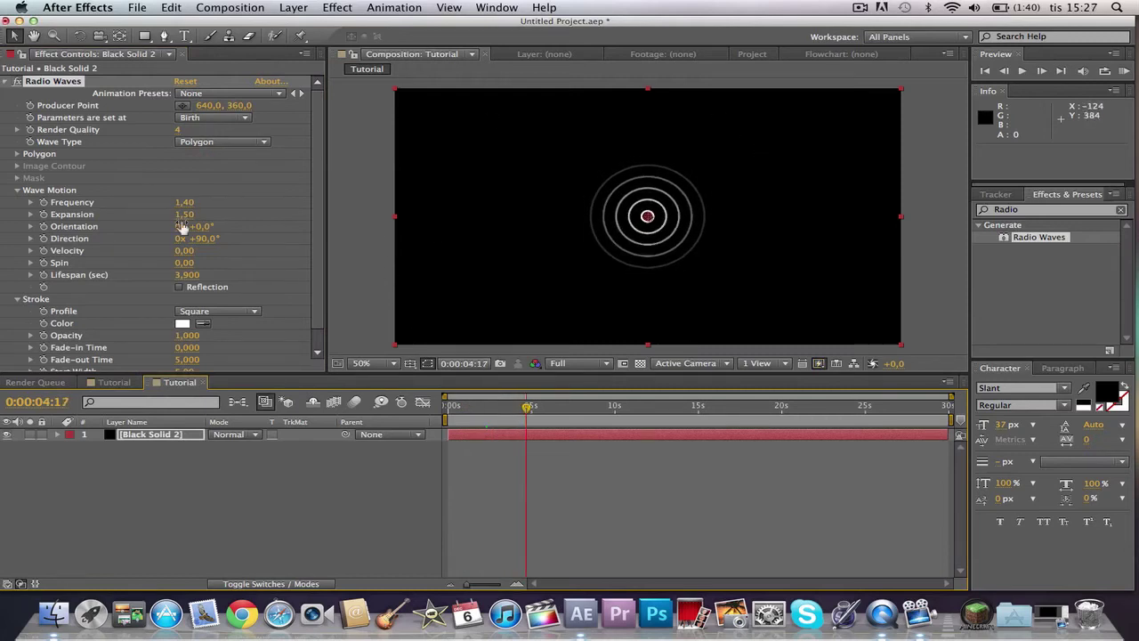
scroll(196, 231, down, 1)
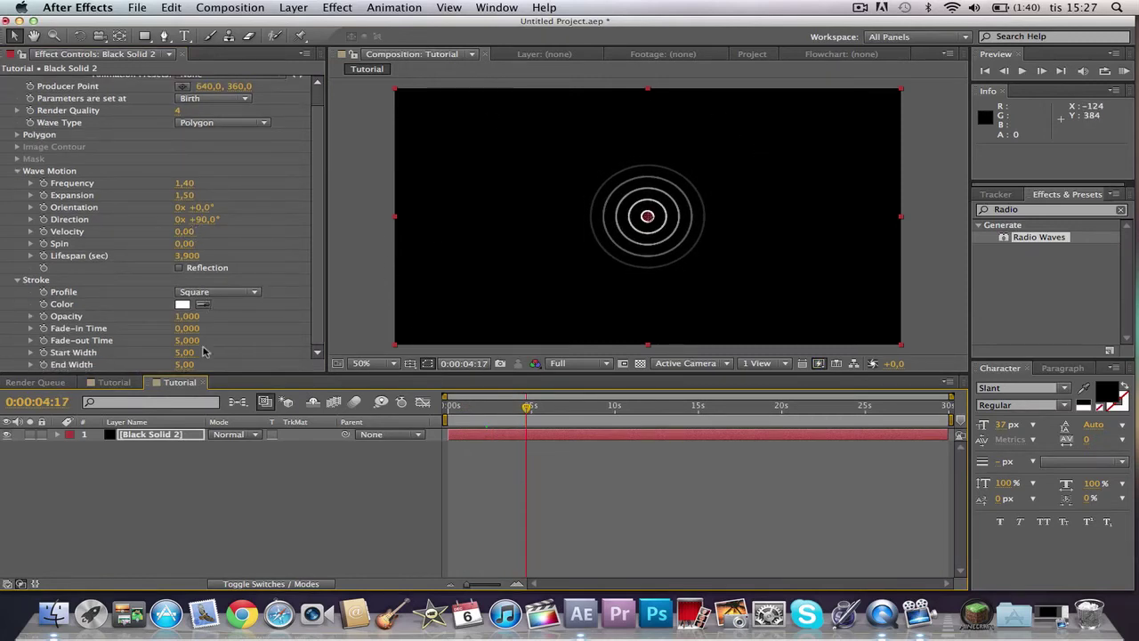
scroll(182, 165, up, 1)
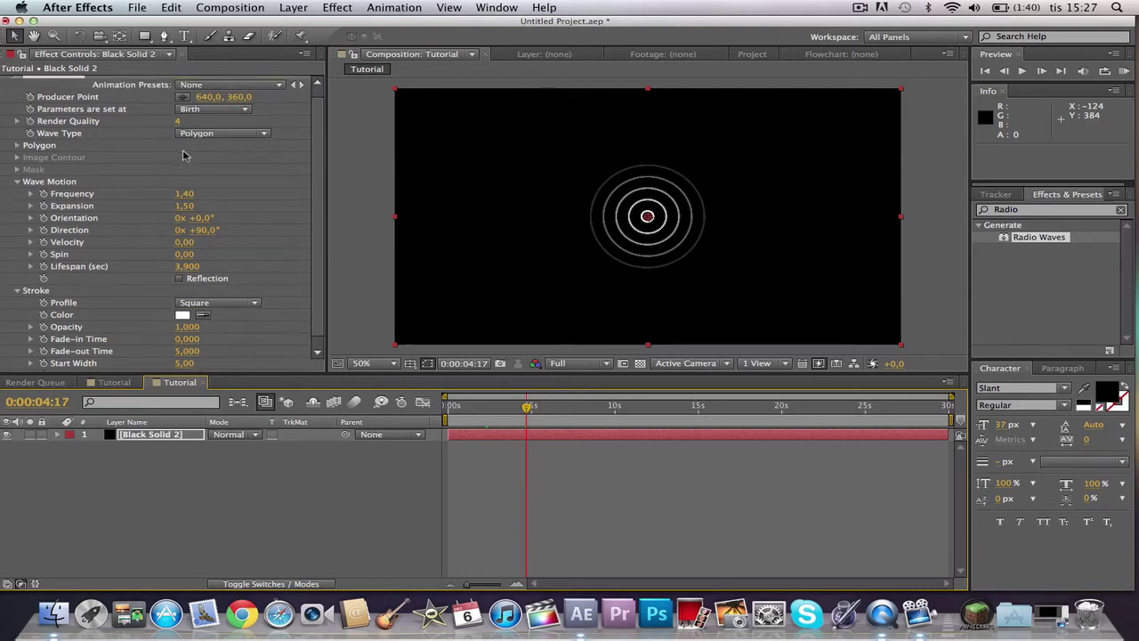
scroll(185, 156, down, 1)
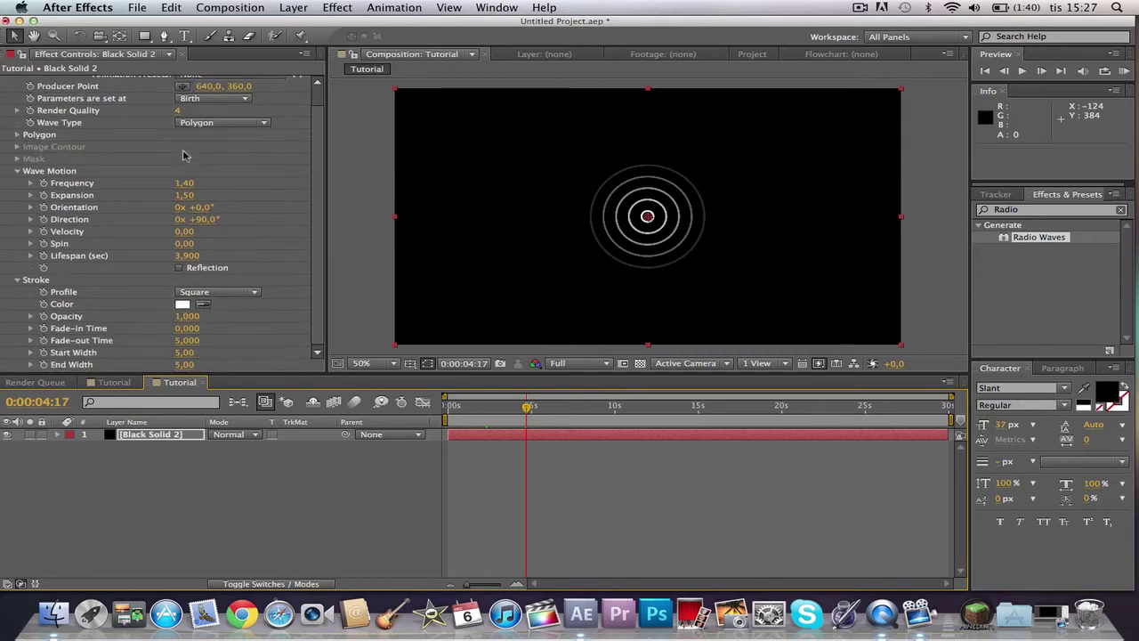
Try sideways Velocity and a larger Expansion, then undo the Expansion change
drag(185, 232, 98, 219)
mouse_move(184, 195)
mouse_down()
mouse_move(215, 183)
mouse_move(177, 182)
mouse_move(233, 198)
mouse_move(188, 193)
mouse_up()
key(super+z)
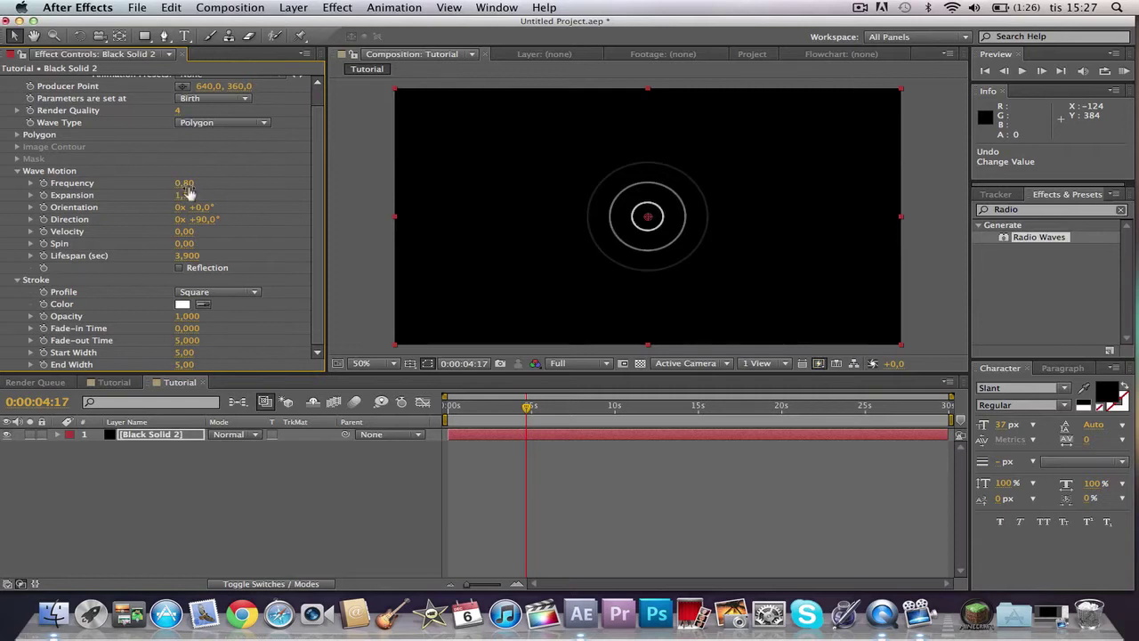
Set the wave Frequency to 1,00 and step through frames to check the rings
click(188, 185)
text(0)
text(1)
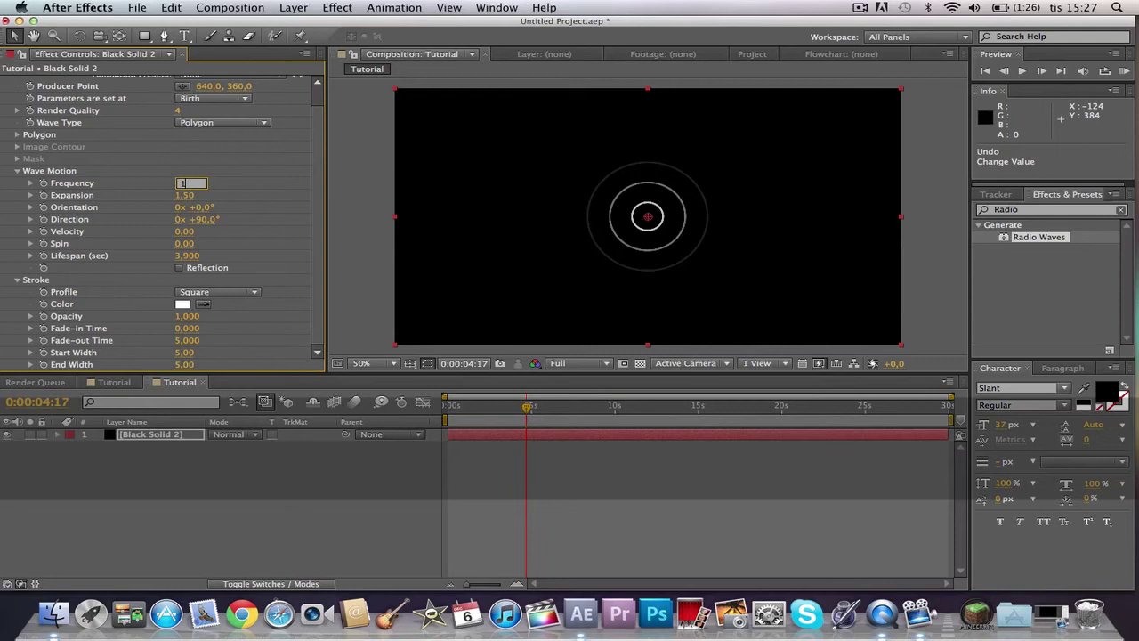
key(Return)
click(499, 416)
drag(499, 418, 493, 407)
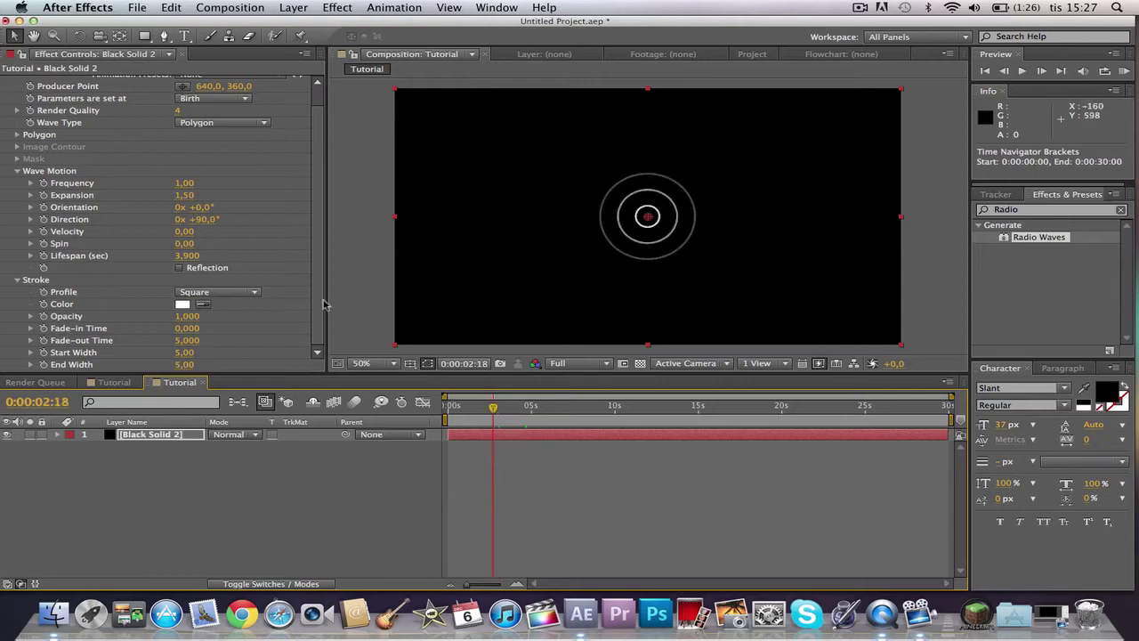
Try thicker rings with End Width 10 and Start Width 20, checking an earlier frame
click(184, 354)
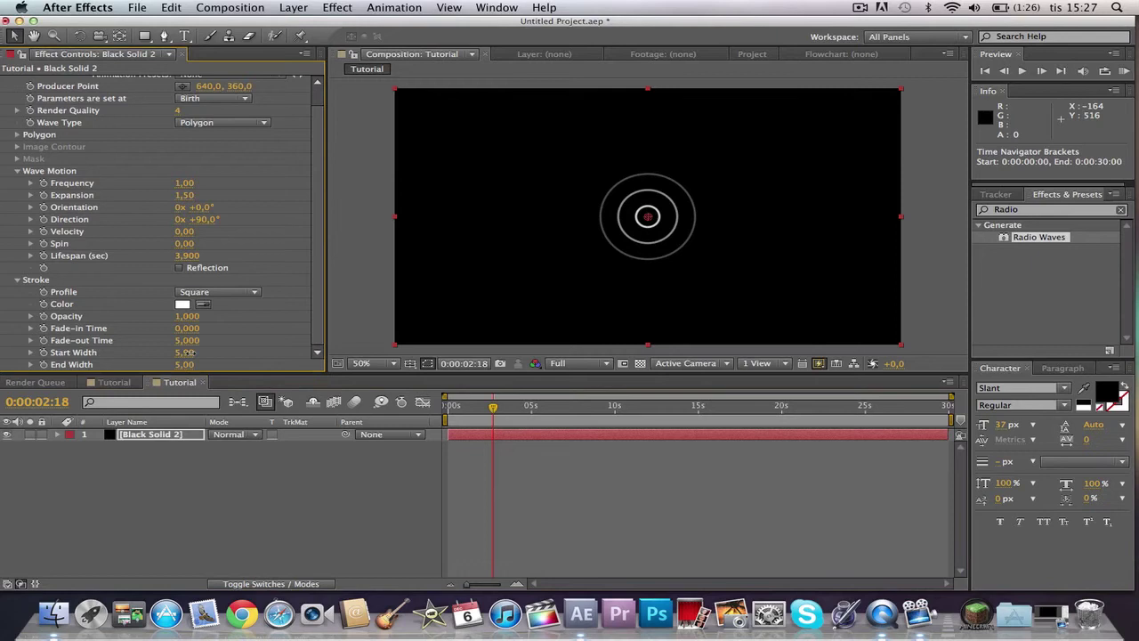
drag(203, 353, 238, 371)
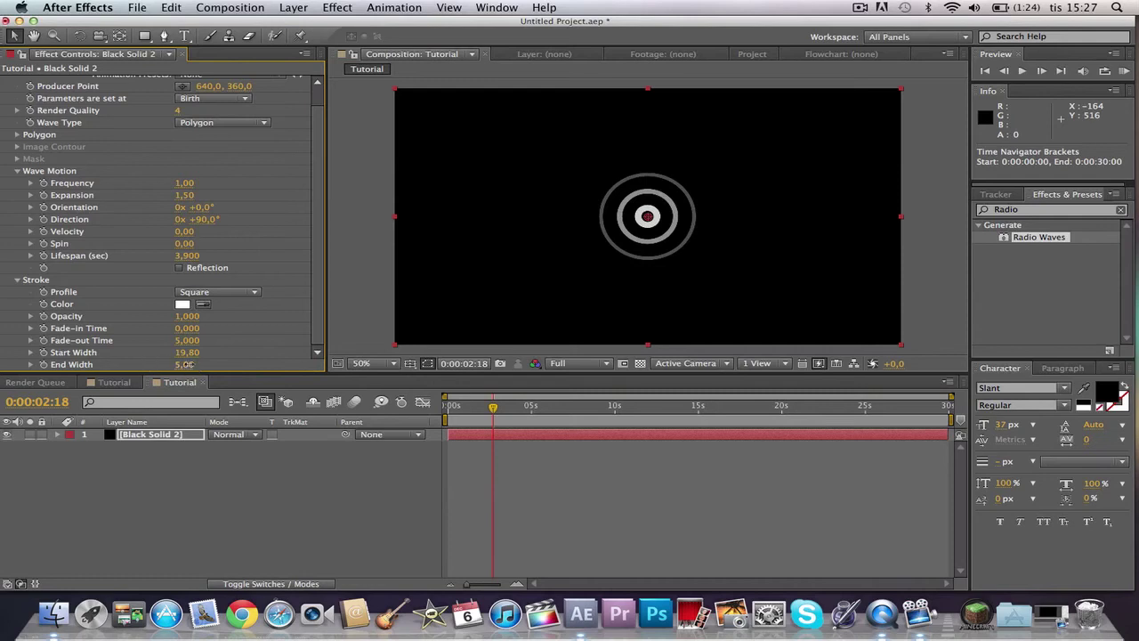
click(186, 365)
text(10)
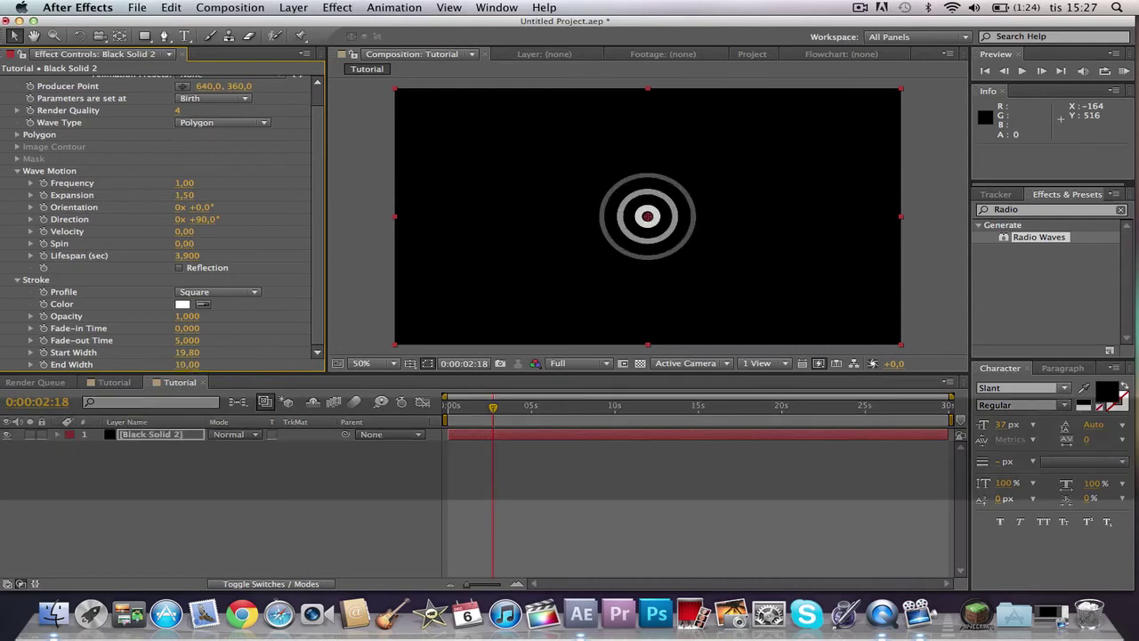
click(187, 352)
text(20)
key(Return)
drag(493, 408, 522, 408)
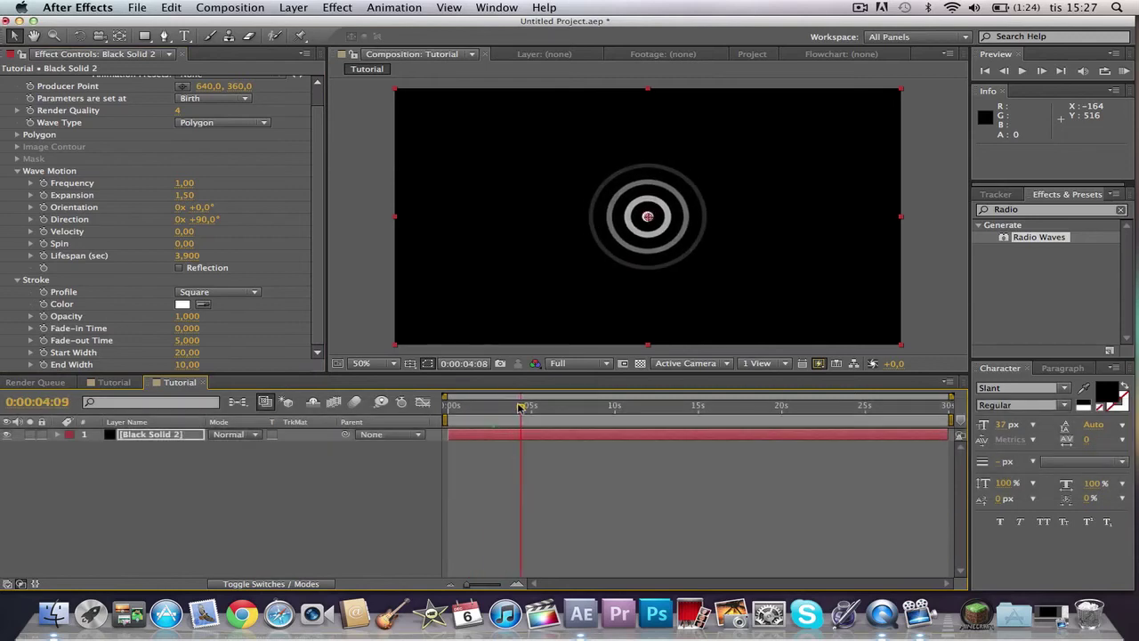
Thin the rings to Start Width 10 and End Width 5, then preview from the start
drag(193, 356, 186, 356)
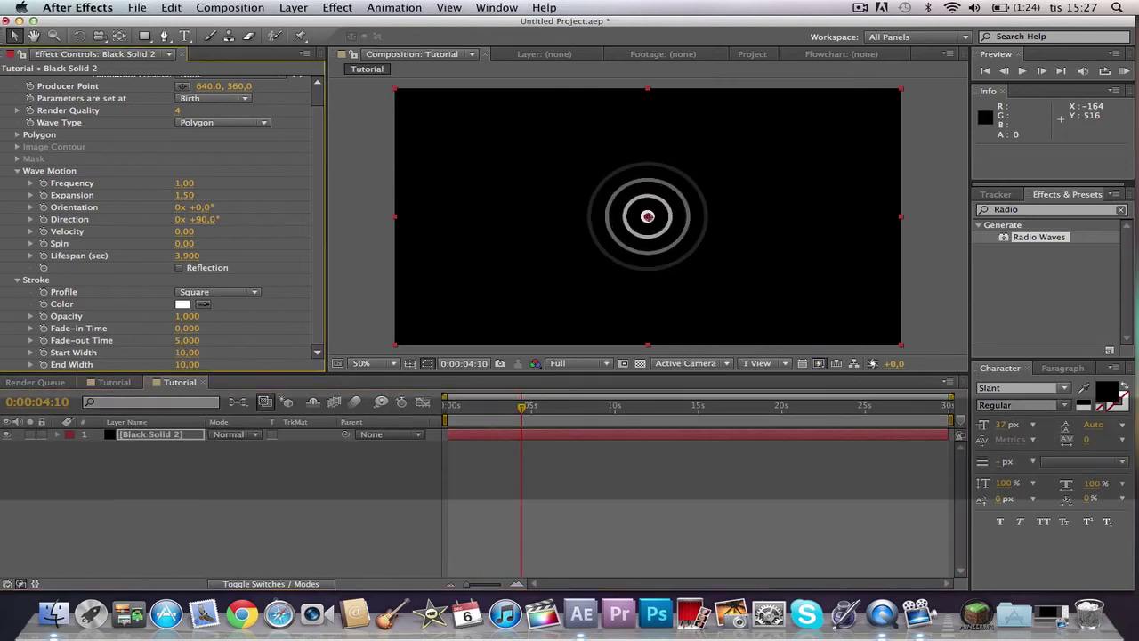
click(186, 365)
text(5)
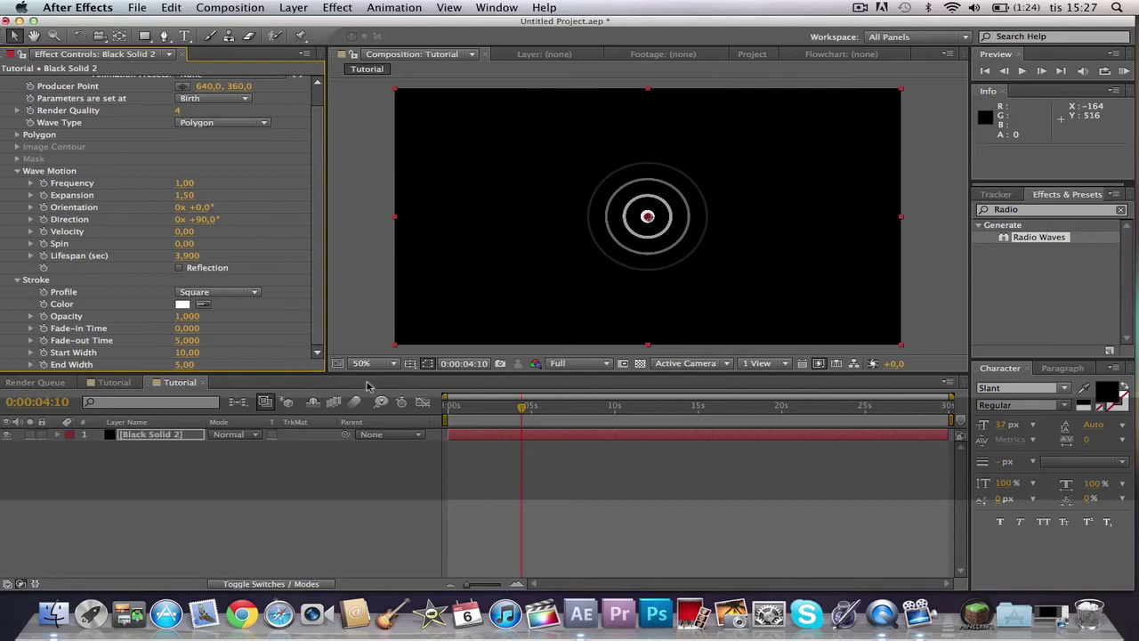
key(Return)
click(447, 408)
drag(446, 407, 669, 433)
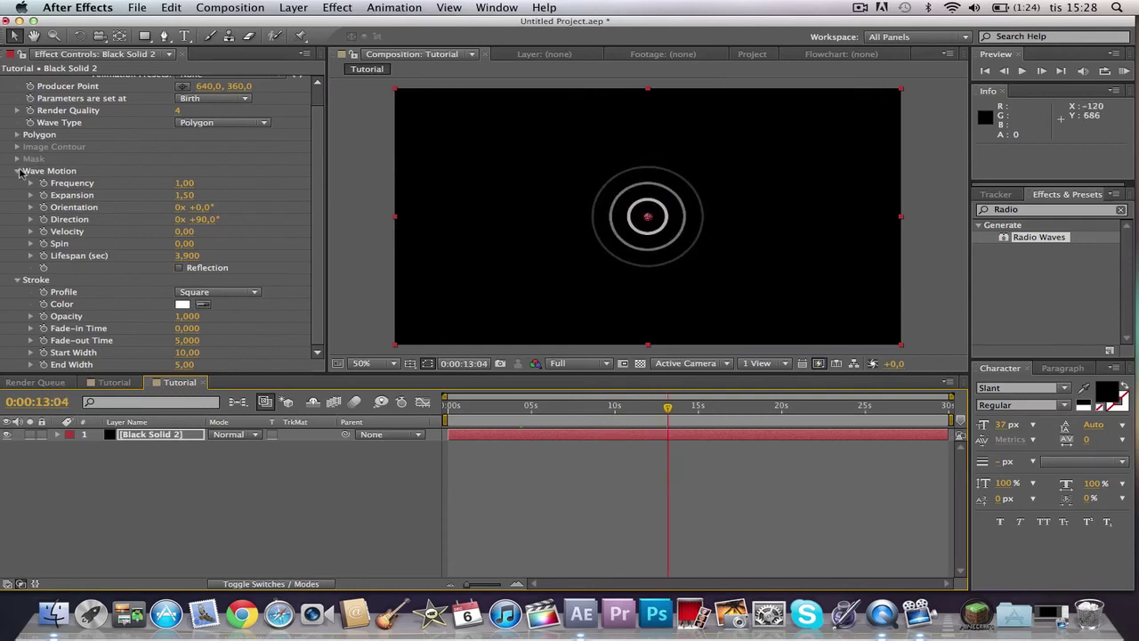
scroll(317, 160, up, 1)
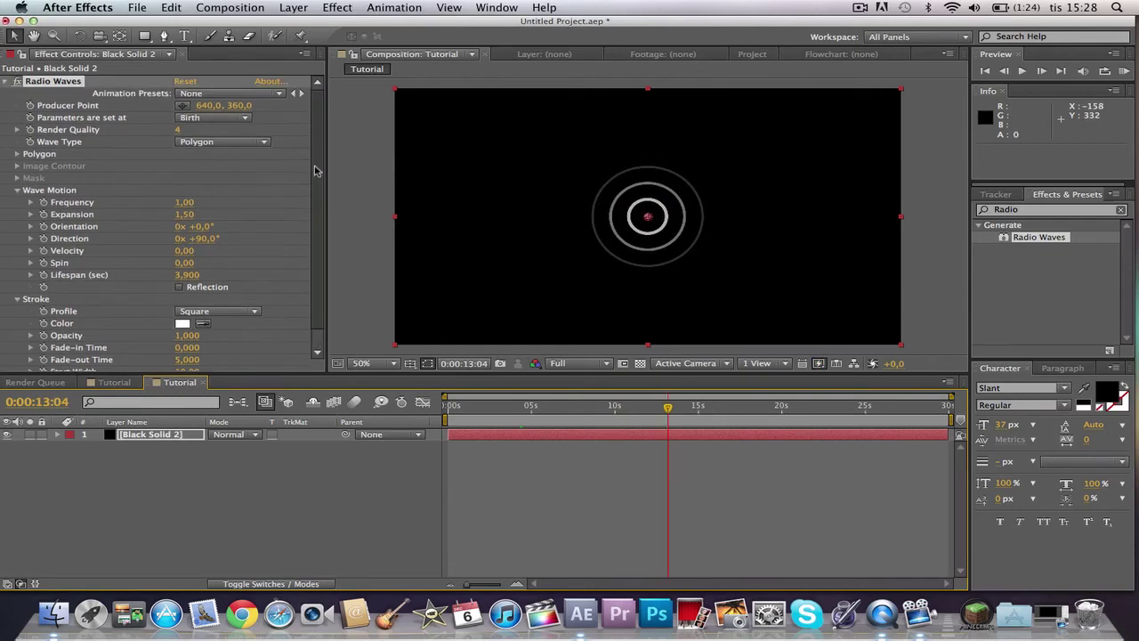
drag(644, 416, 687, 411)
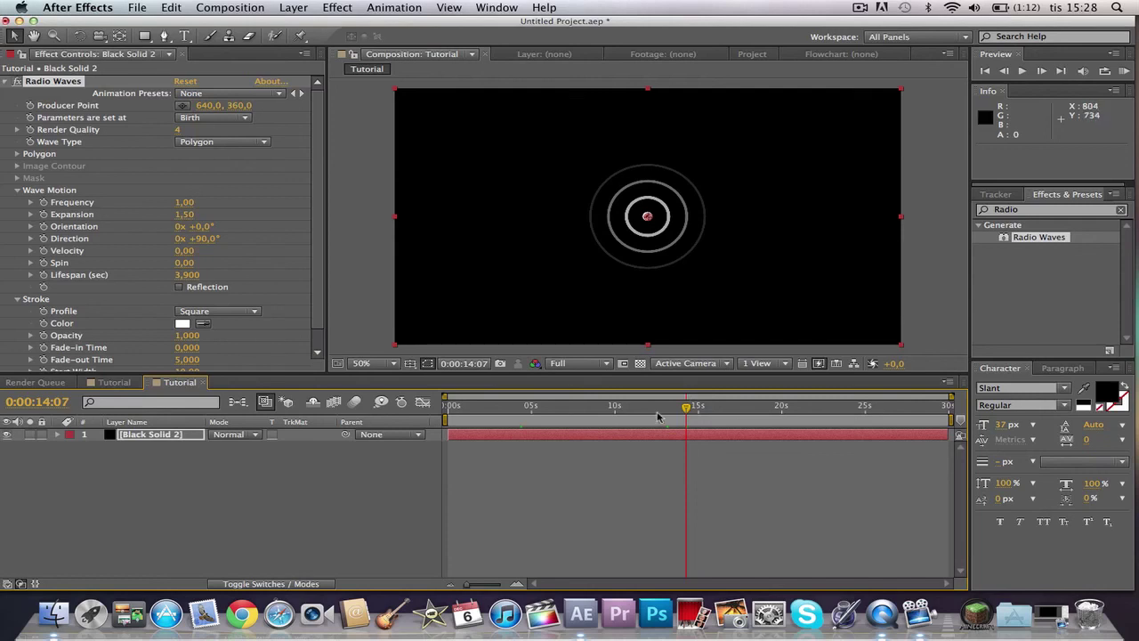
mouse_move(659, 410)
mouse_down()
mouse_move(623, 410)
mouse_move(654, 412)
mouse_up()
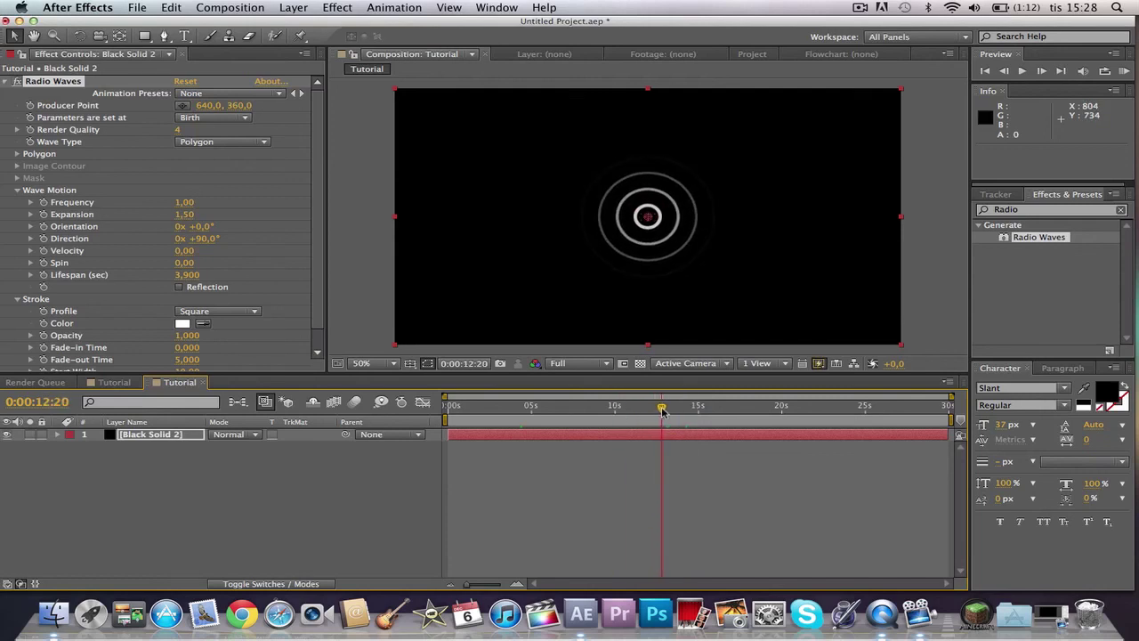
drag(662, 411, 709, 408)
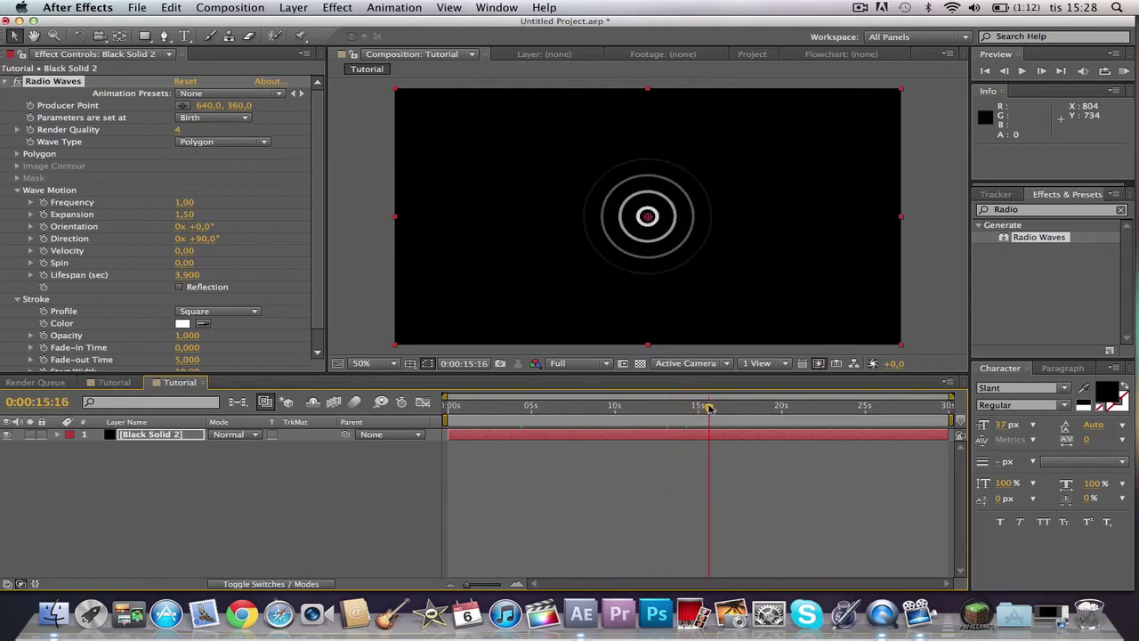